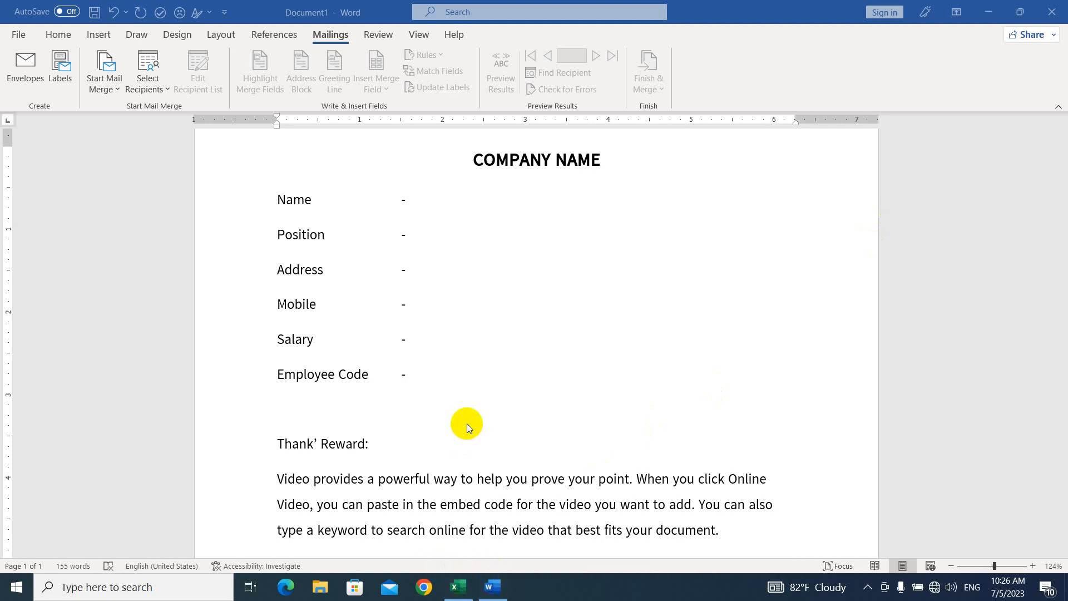
# Step: Switch to the Employee Data workbook in Excel and review its column headings from Name to Employee Code
pyautogui.click(441, 201)
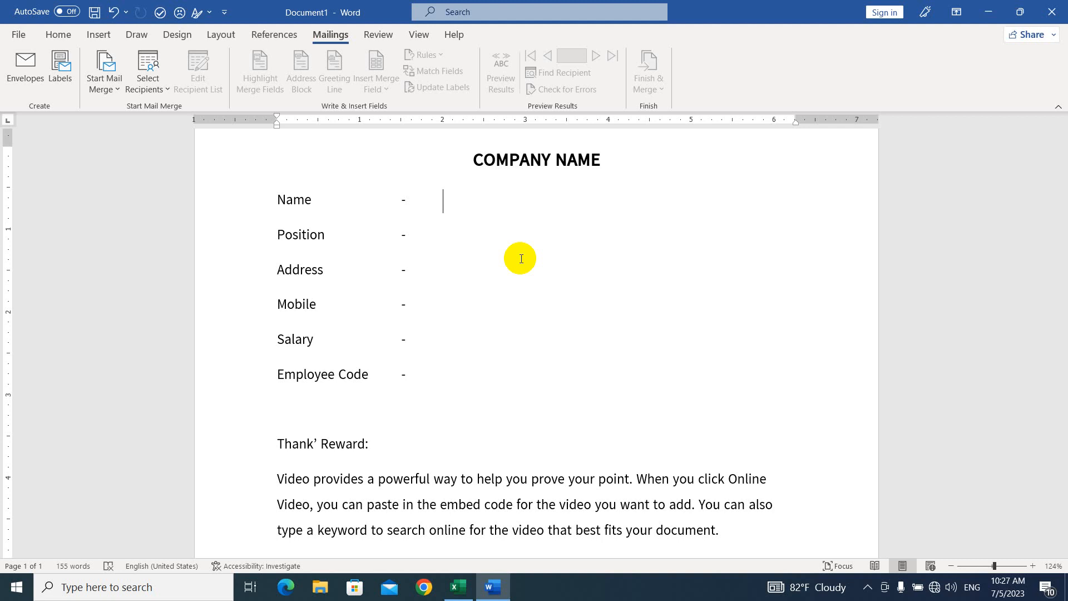
pyautogui.click(458, 587)
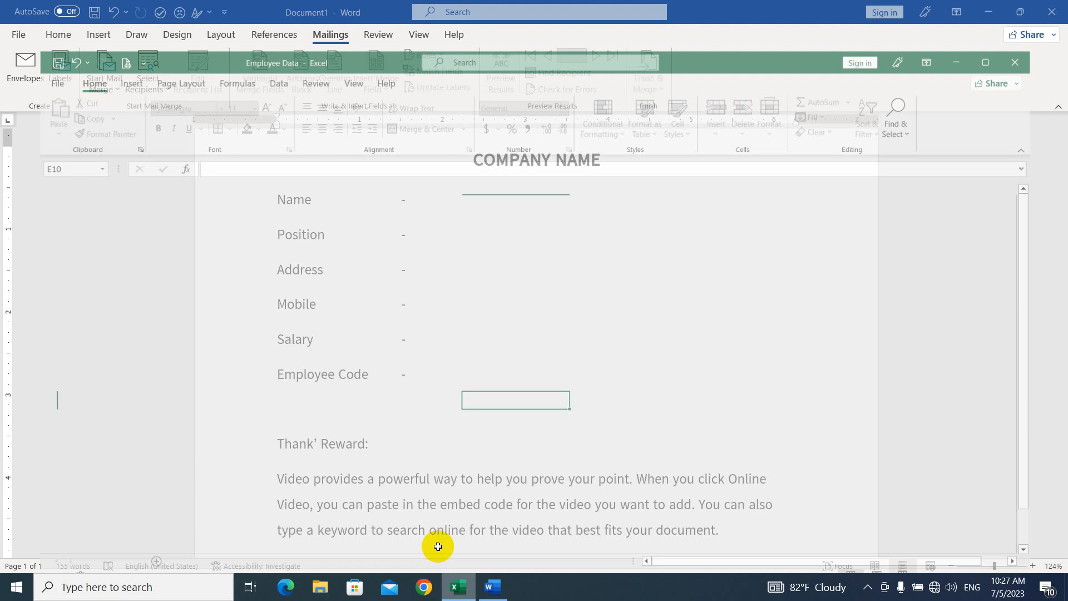
pyautogui.click(190, 337)
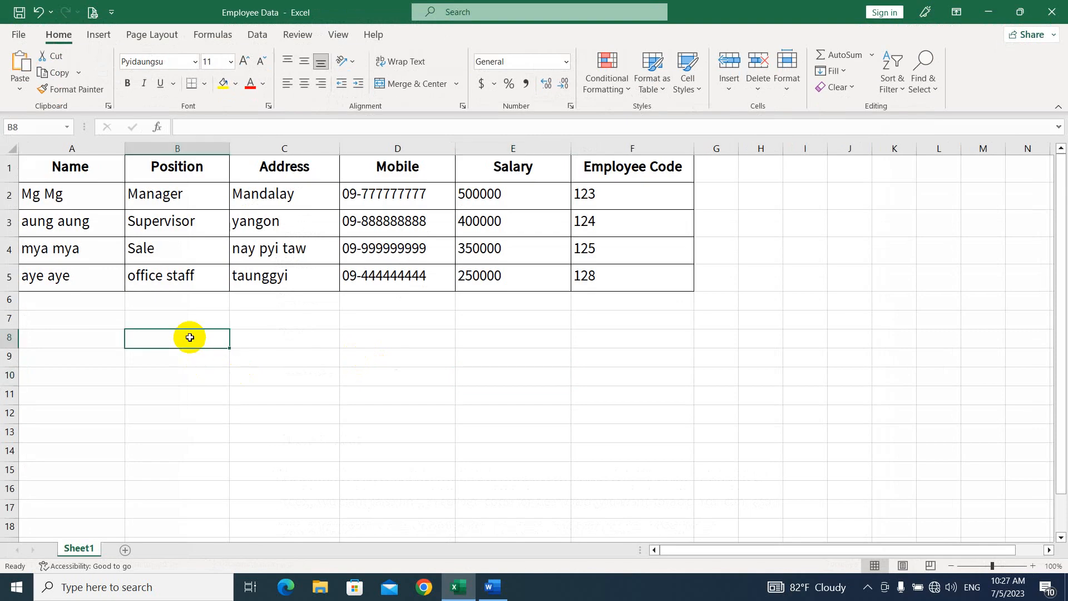
pyautogui.click(102, 169)
pyautogui.click(201, 170)
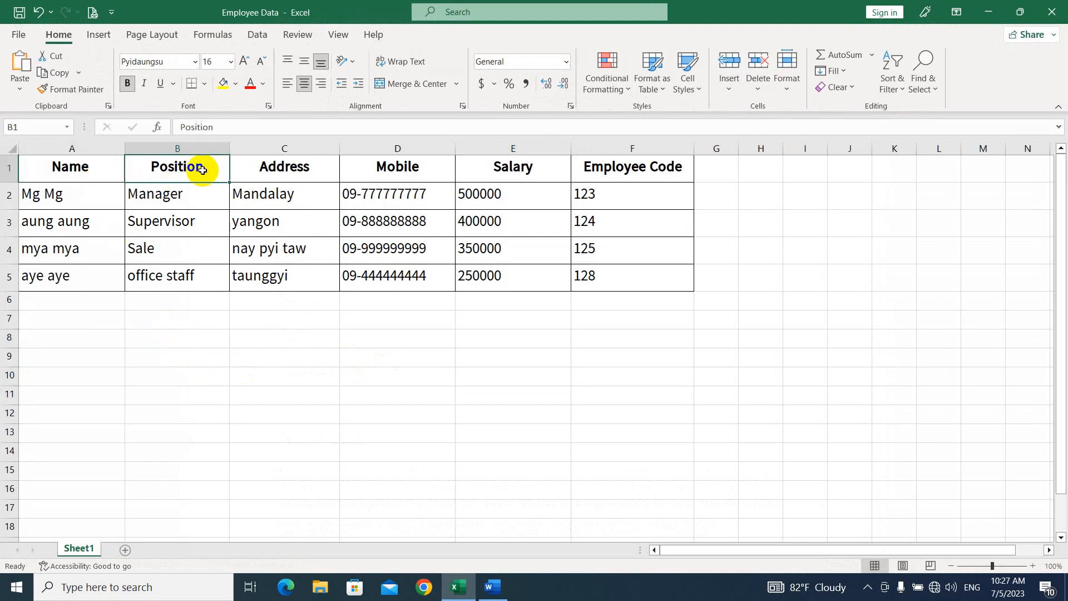
pyautogui.click(286, 167)
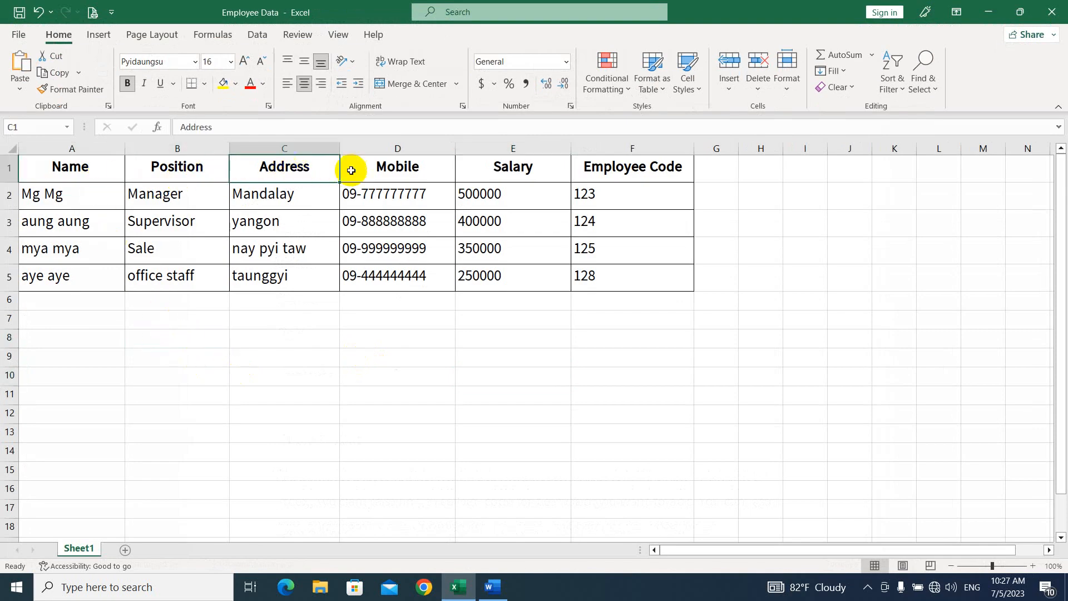
pyautogui.click(392, 167)
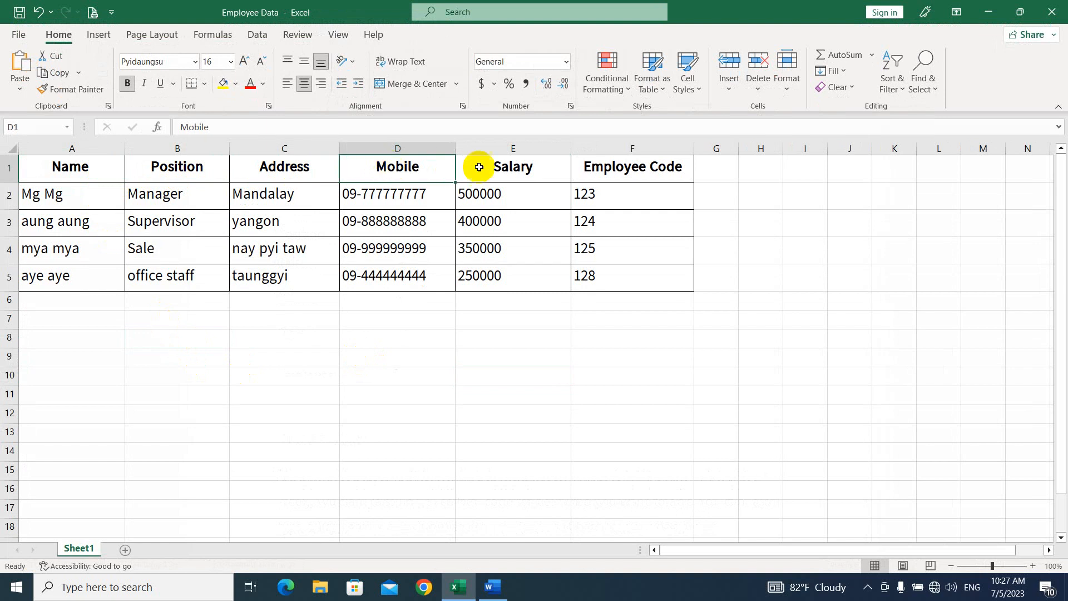
pyautogui.click(536, 170)
pyautogui.click(645, 171)
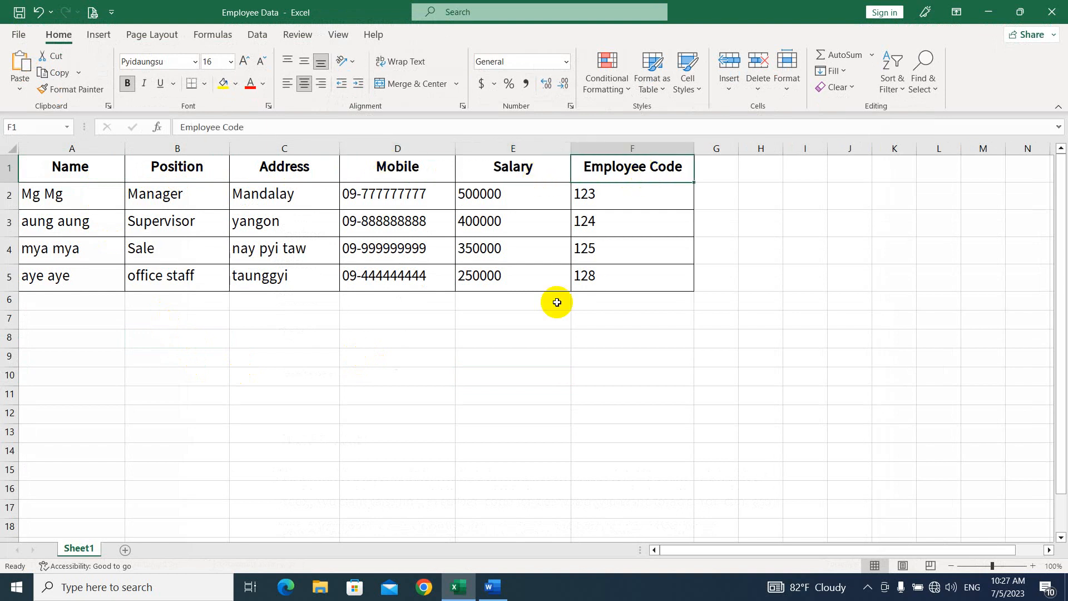
pyautogui.click(537, 365)
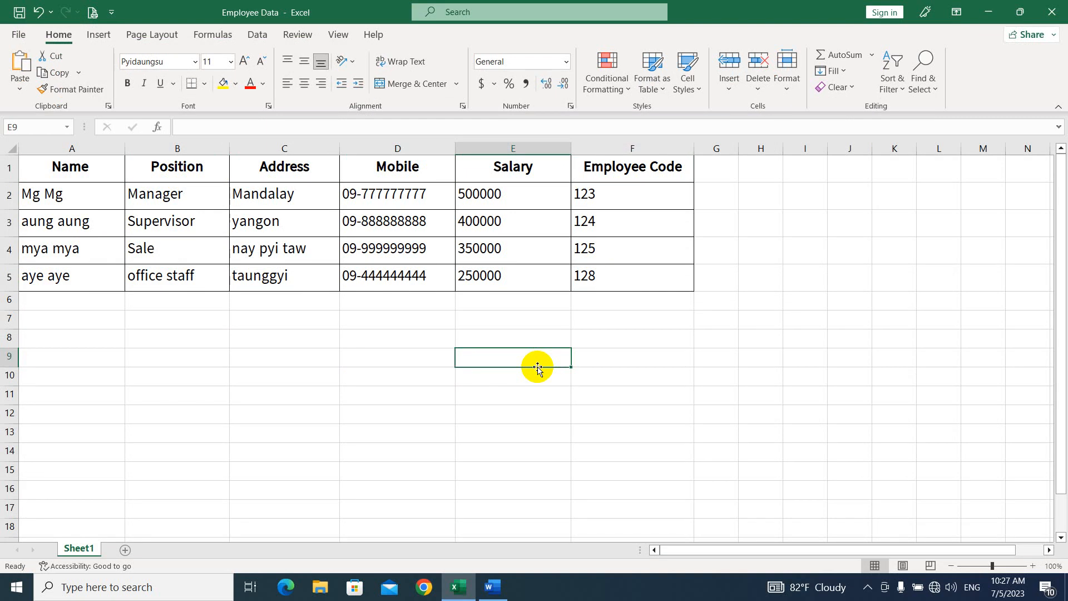
pyautogui.moveTo(78, 166); pyautogui.dragTo(612, 163)
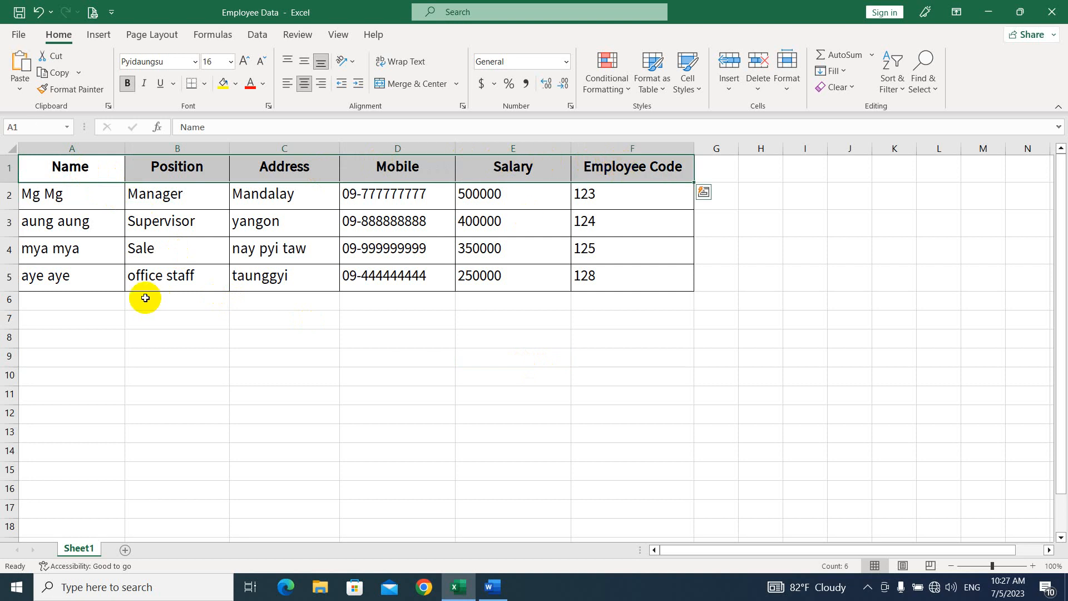
# Step: Examine the employee records in the rows below the headings
pyautogui.click(85, 197)
pyautogui.click(151, 196)
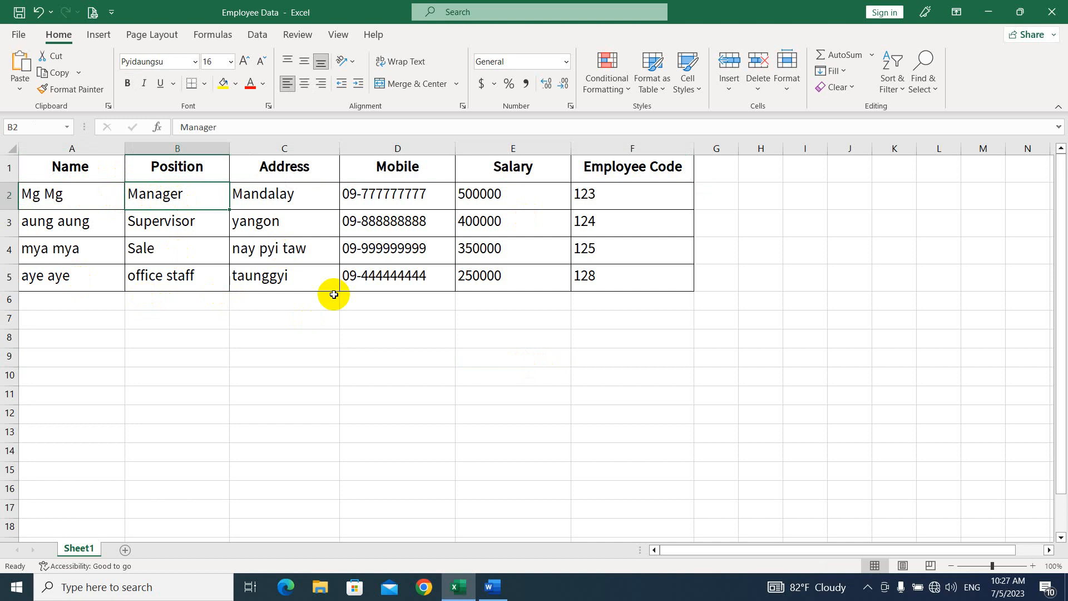
pyautogui.click(95, 198)
pyautogui.click(98, 222)
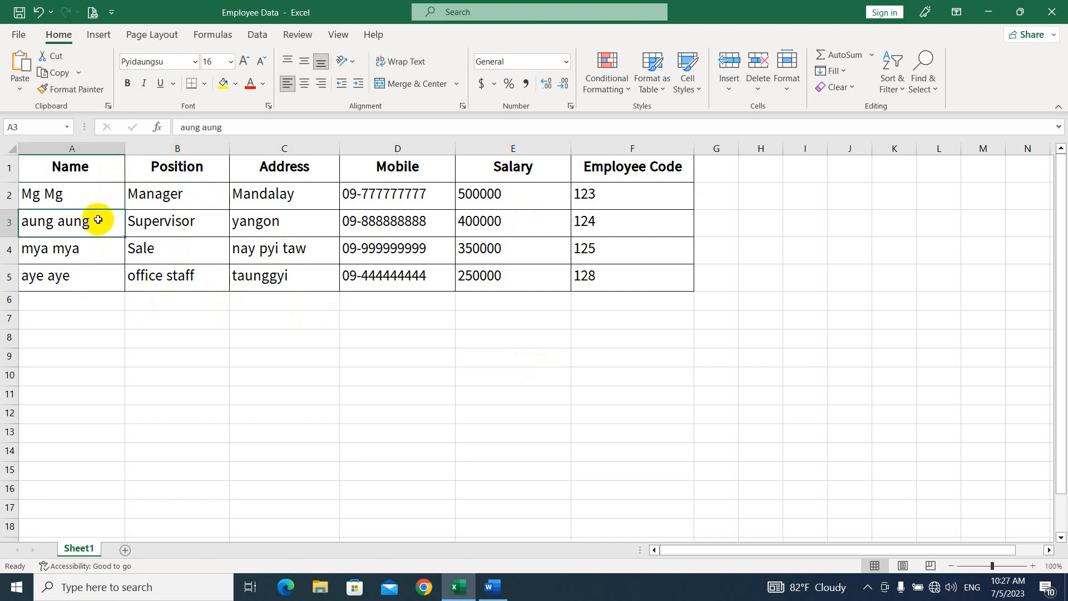
pyautogui.click(97, 260)
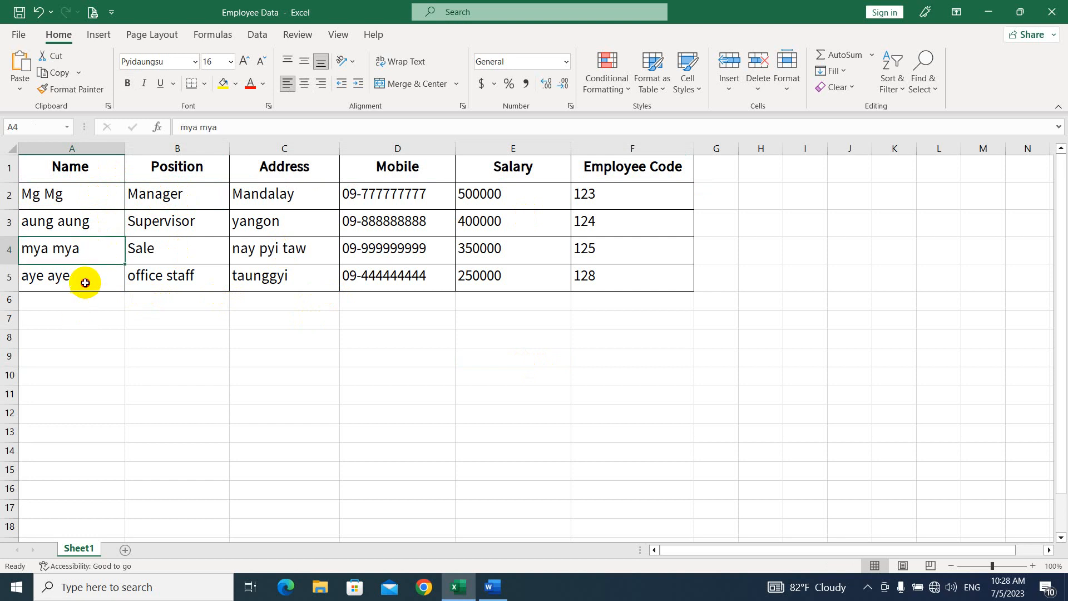
pyautogui.click(87, 279)
pyautogui.click(91, 332)
pyautogui.click(97, 373)
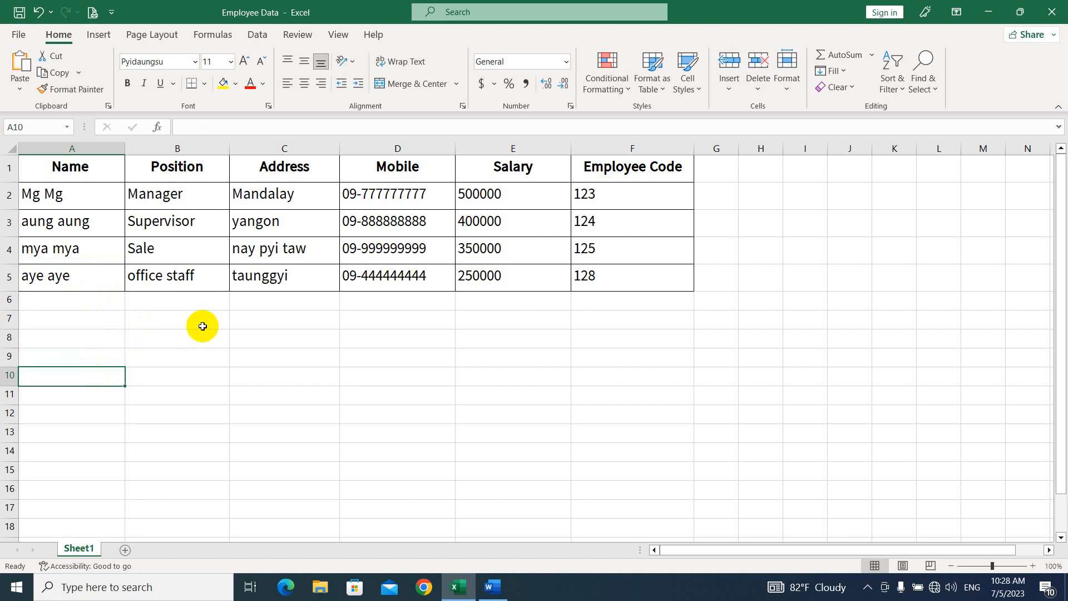
pyautogui.click(85, 192)
pyautogui.click(213, 198)
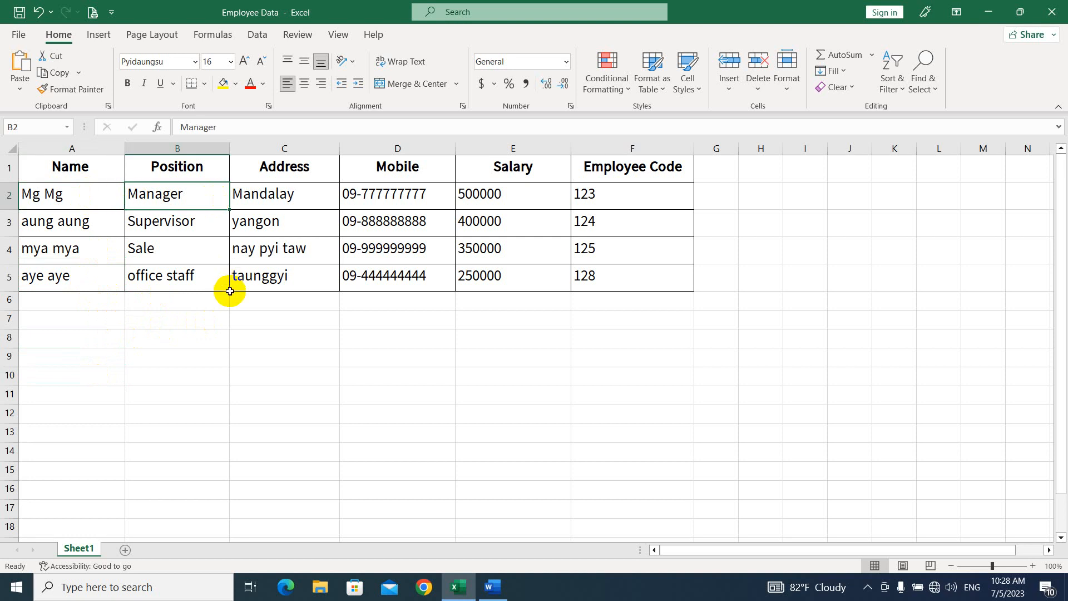
# Step: Switch to the Word letter and review its blank employee fields, body text and signature area
pyautogui.click(492, 587)
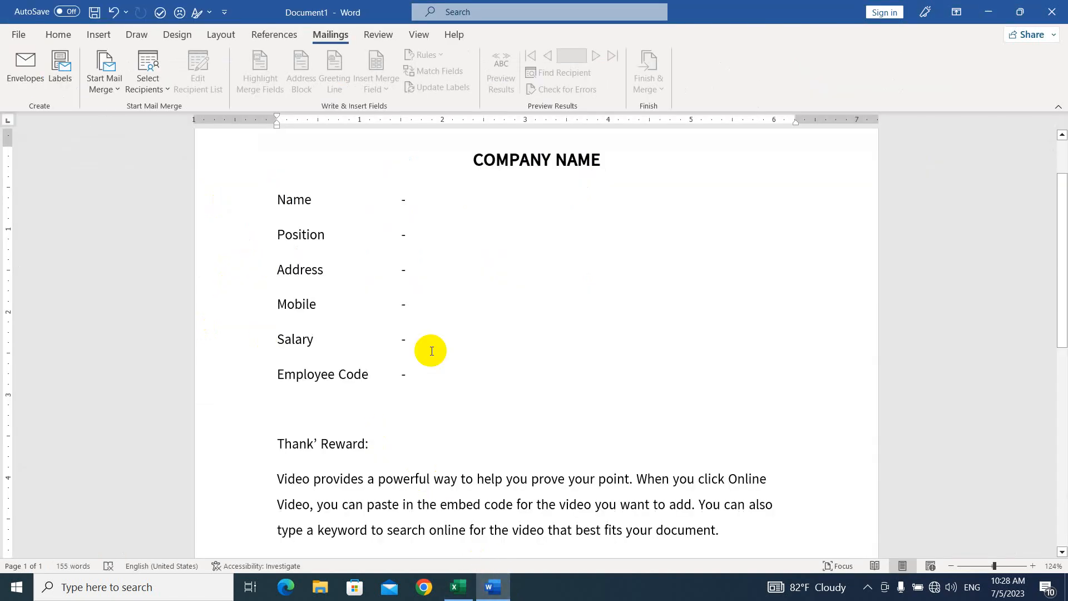
pyautogui.scroll(-3, 434, 384)
pyautogui.scroll(-3, 434, 384)
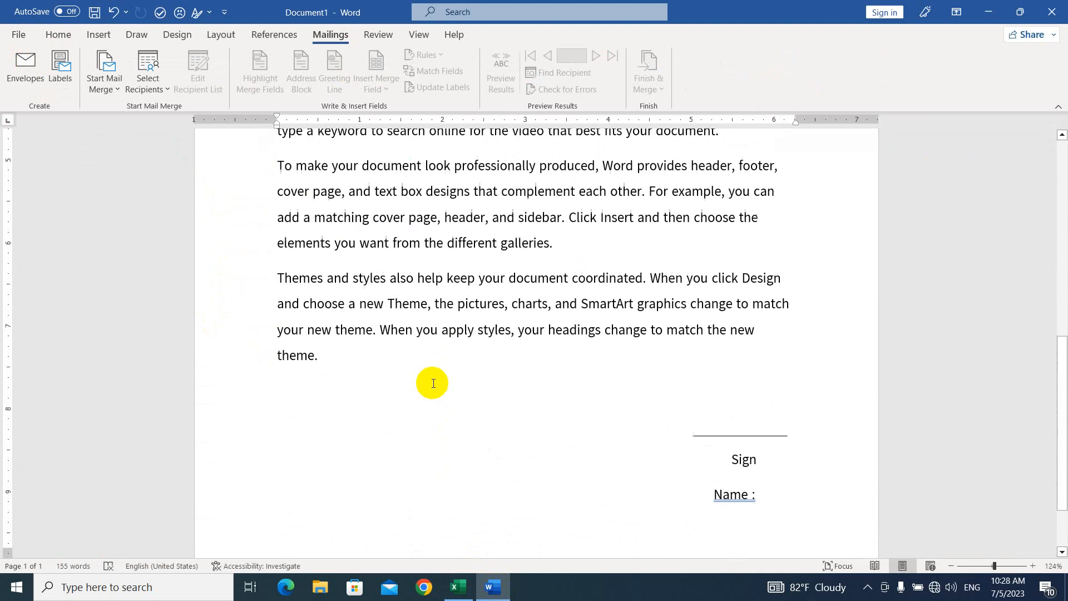
pyautogui.scroll(2, 432, 383)
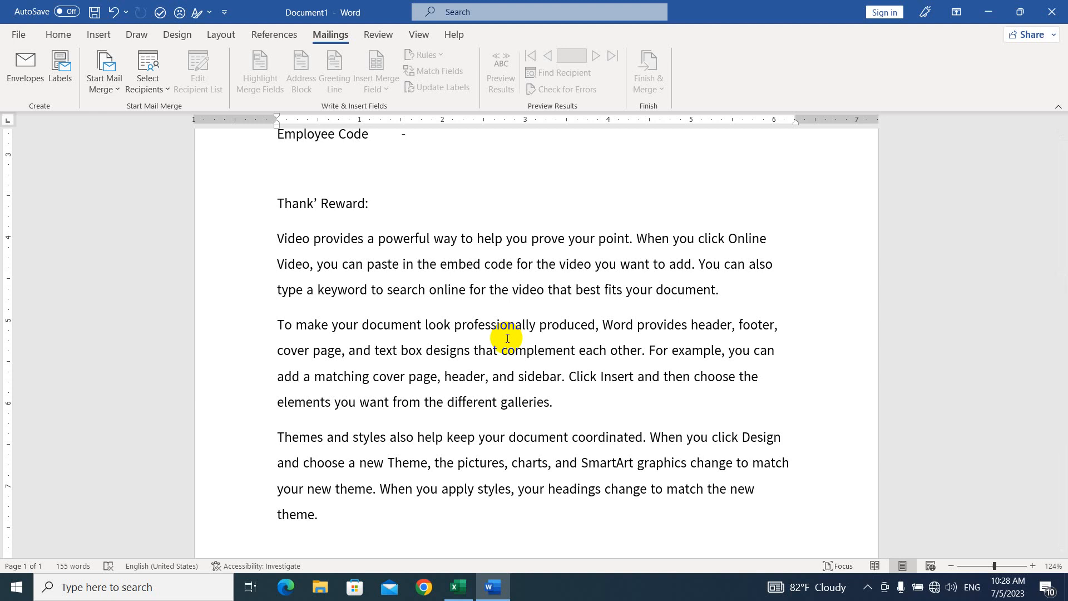
pyautogui.scroll(5, 508, 338)
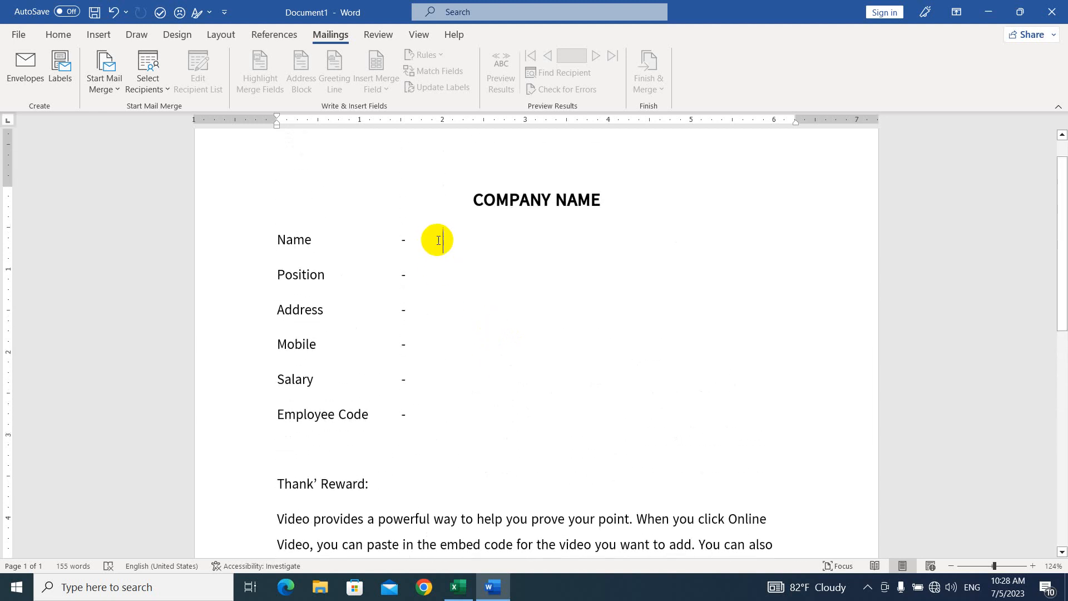
pyautogui.click(430, 275)
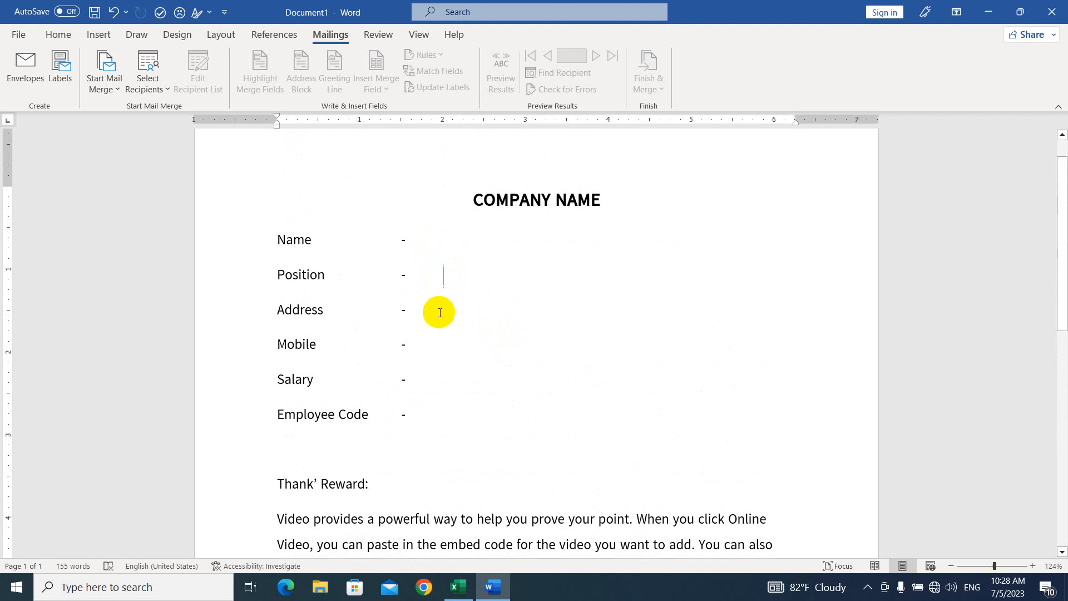
pyautogui.click(439, 313)
pyautogui.click(434, 339)
pyautogui.click(426, 238)
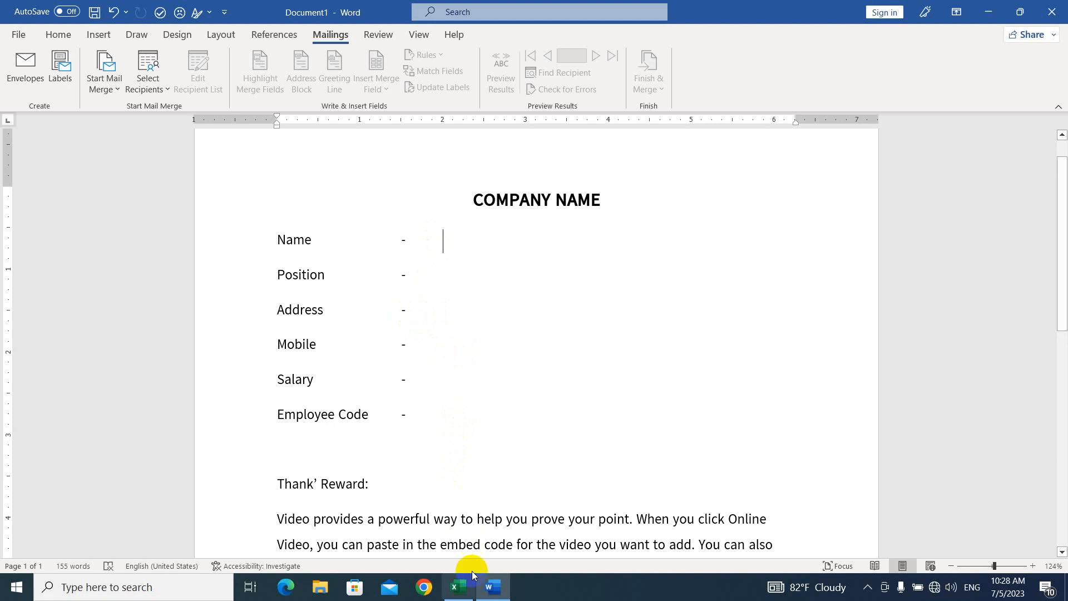
# Step: Return to Excel and close the Employee Data workbook
pyautogui.click(459, 587)
pyautogui.click(310, 304)
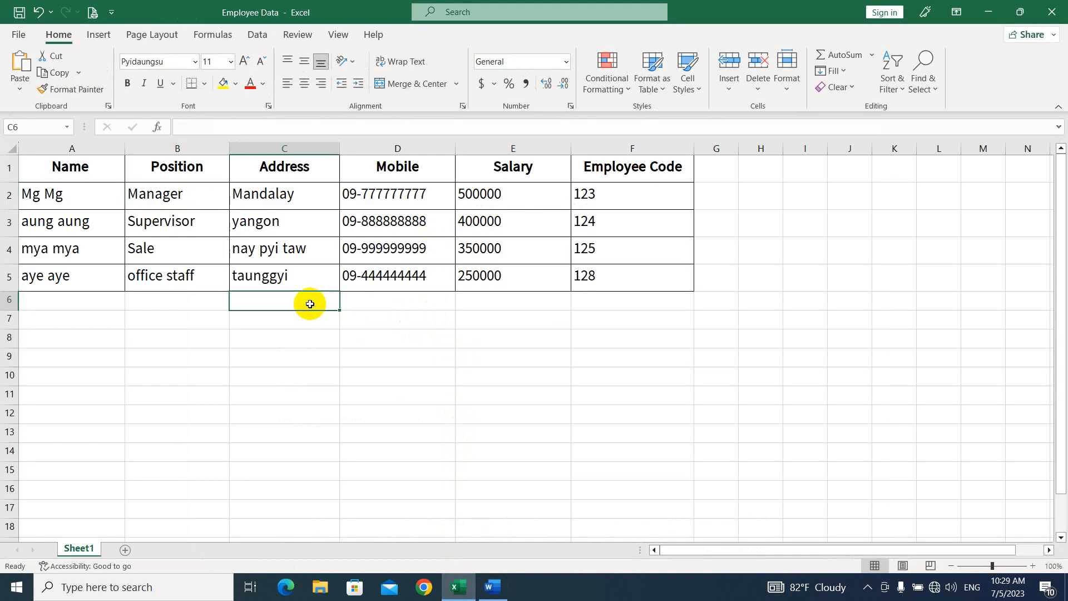
pyautogui.click(1051, 11)
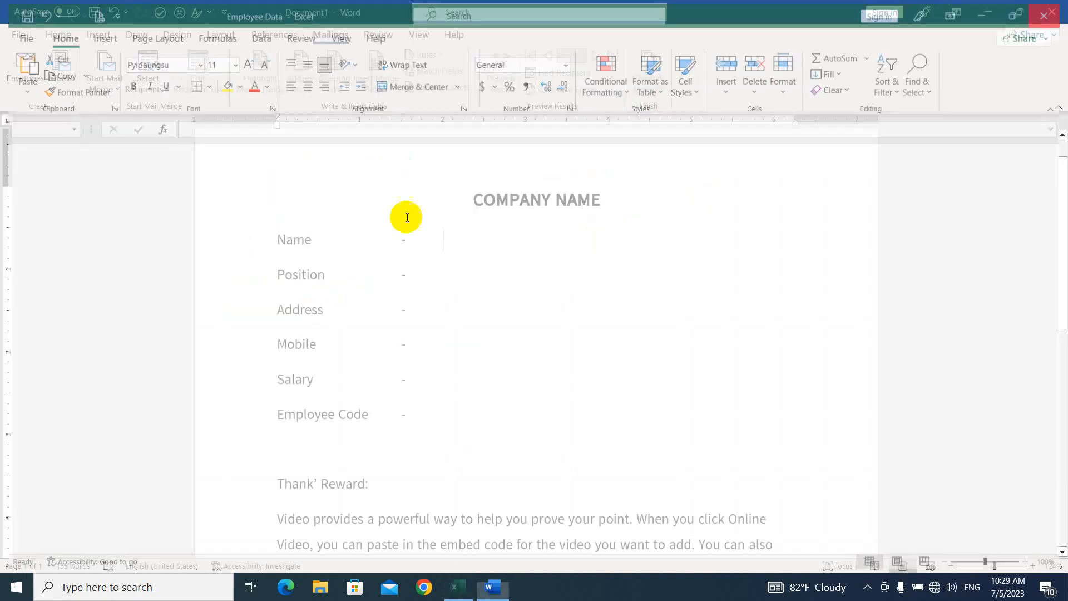
# Step: Check in File Explorer where the Employee Data workbook is stored in the Documents folder, and close the window
pyautogui.press('super+e')
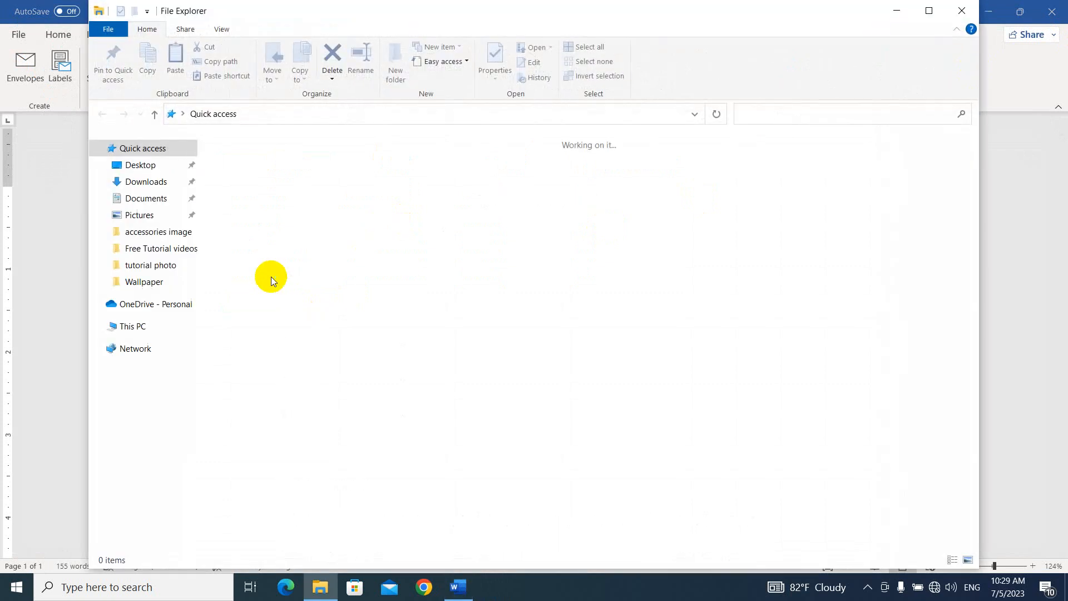
pyautogui.click(176, 200)
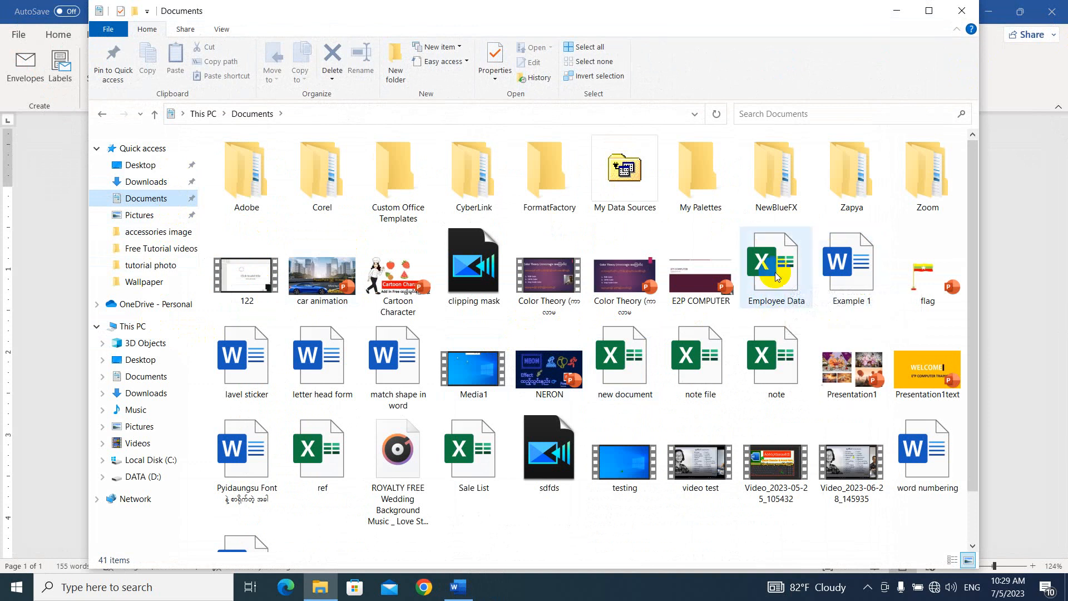
pyautogui.click(958, 13)
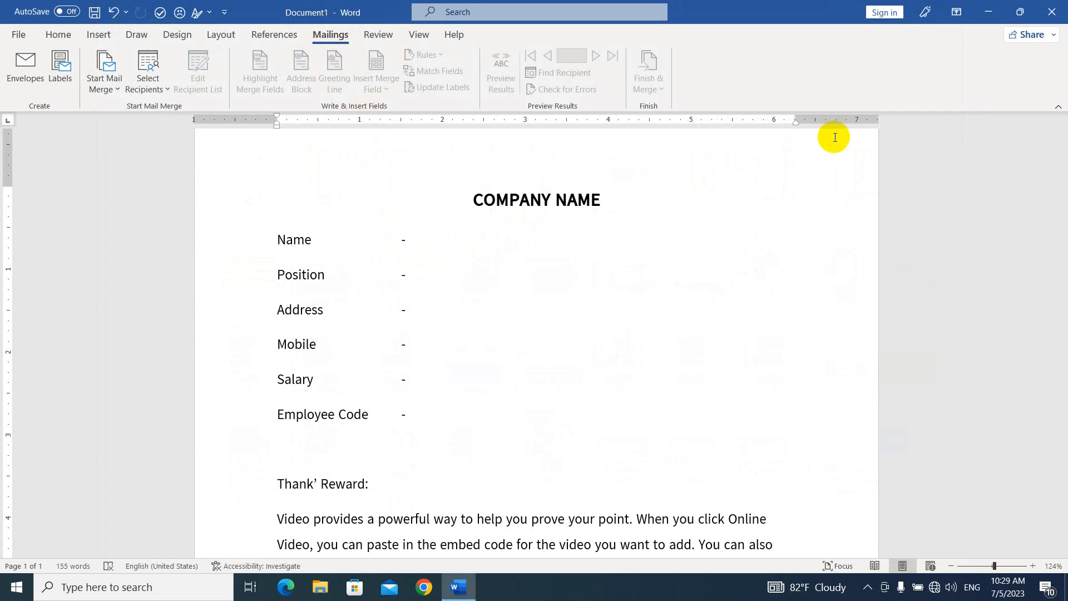
# Step: Look over the letter's body text and place the insertion point after the dash beside Name
pyautogui.scroll(-8, 429, 295)
pyautogui.scroll(1, 430, 368)
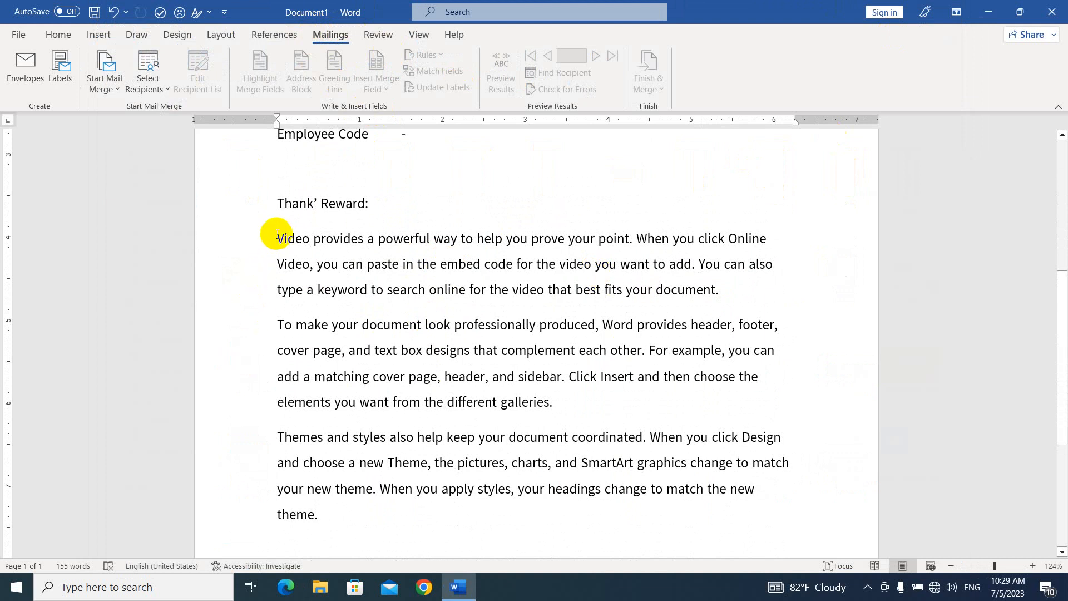
pyautogui.moveTo(277, 239); pyautogui.dragTo(577, 323)
pyautogui.click(613, 325)
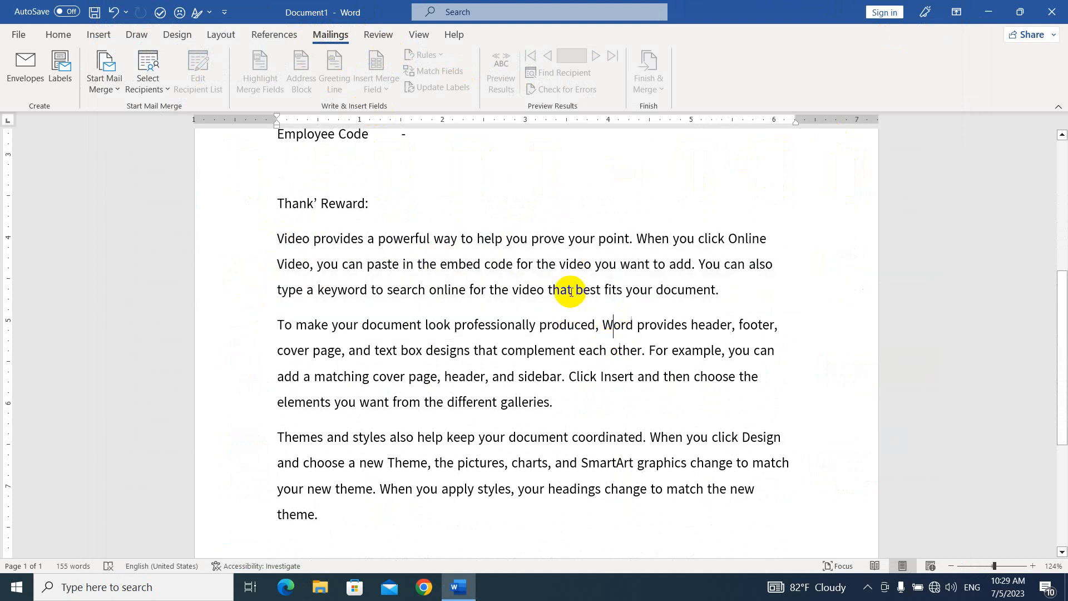
pyautogui.scroll(8, 425, 365)
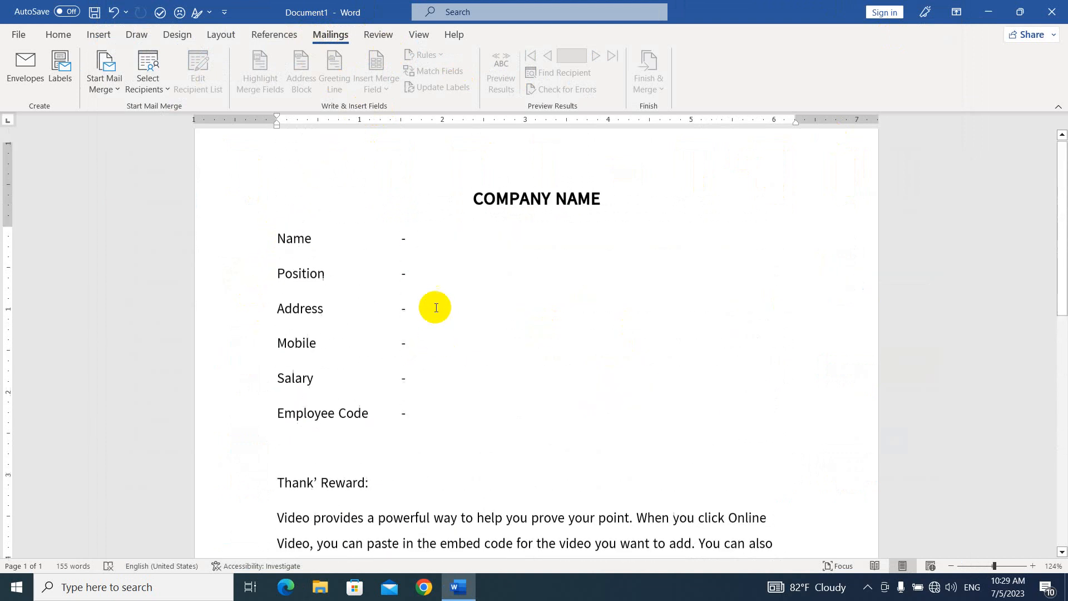
pyautogui.click(433, 277)
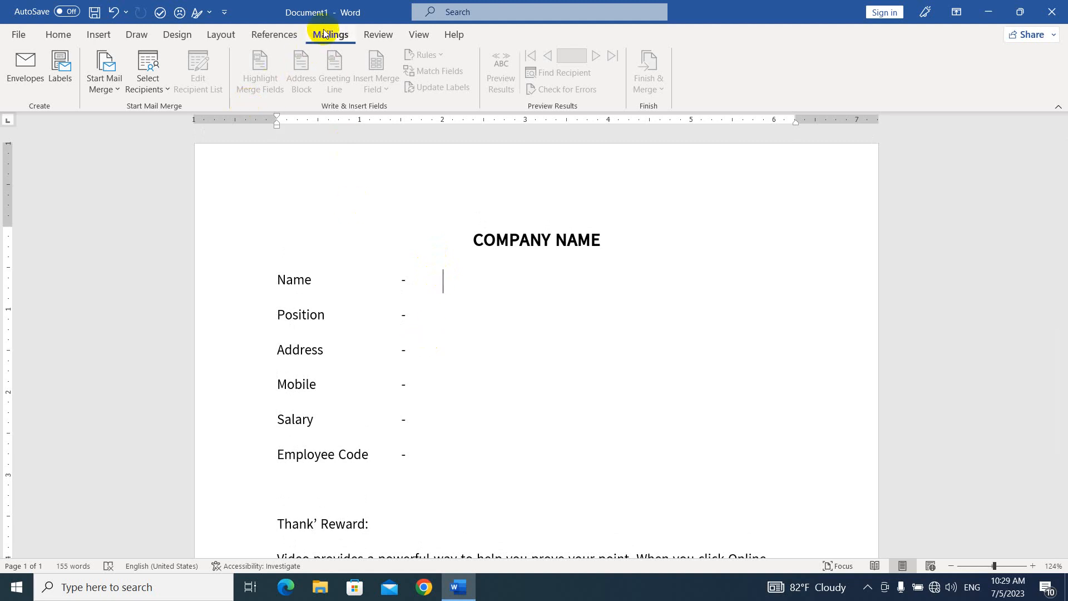
# Step: Use the existing Employee Data workbook in Documents as the recipient list, taking Sheet1$ with its first row as column headers
pyautogui.click(158, 95)
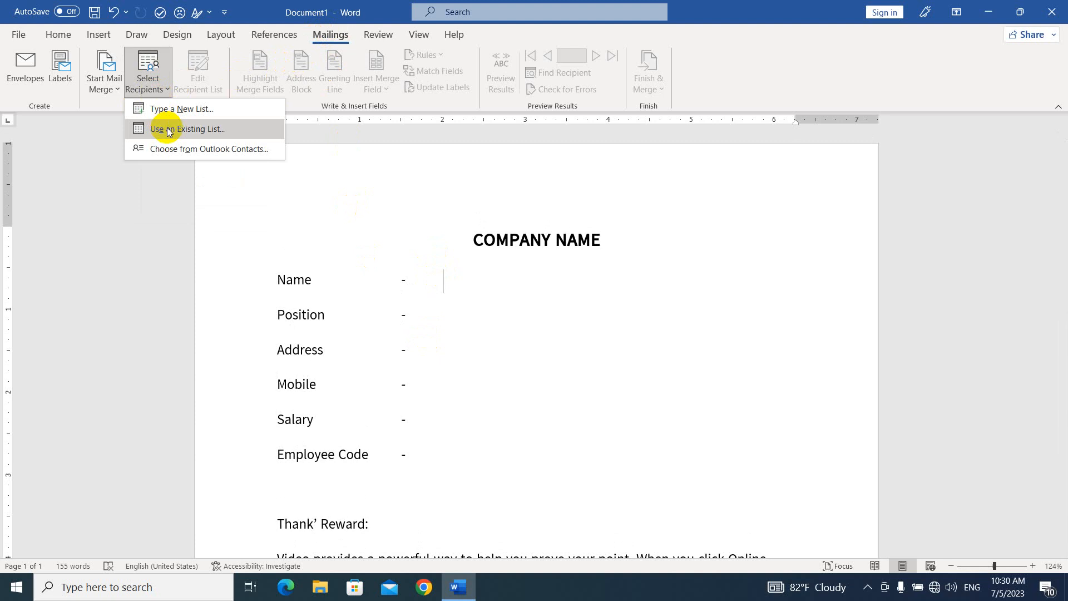
pyautogui.click(201, 131)
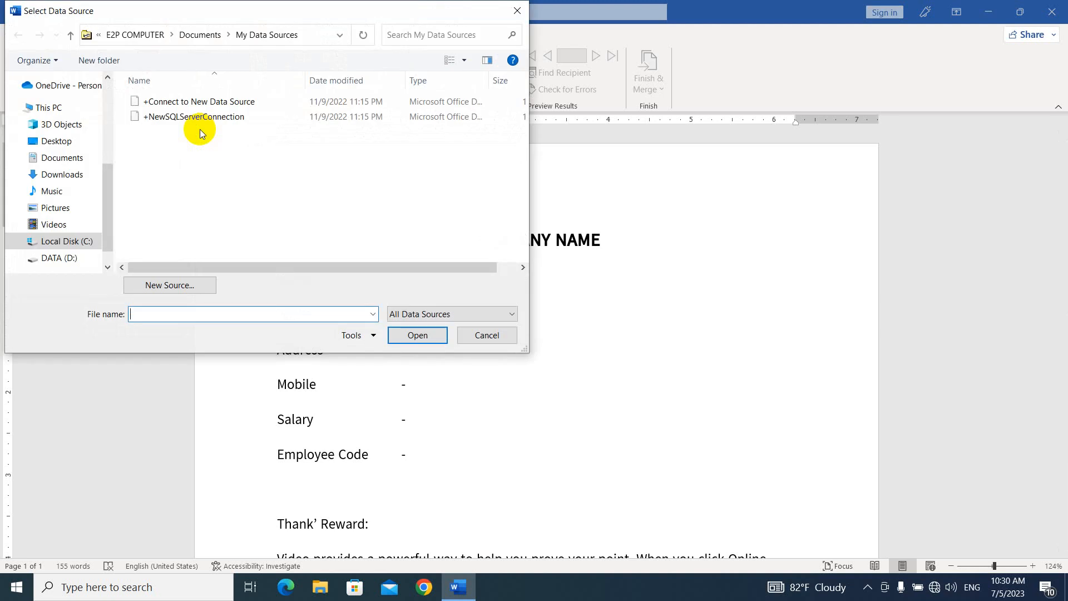
pyautogui.moveTo(267, 9); pyautogui.dragTo(409, 38)
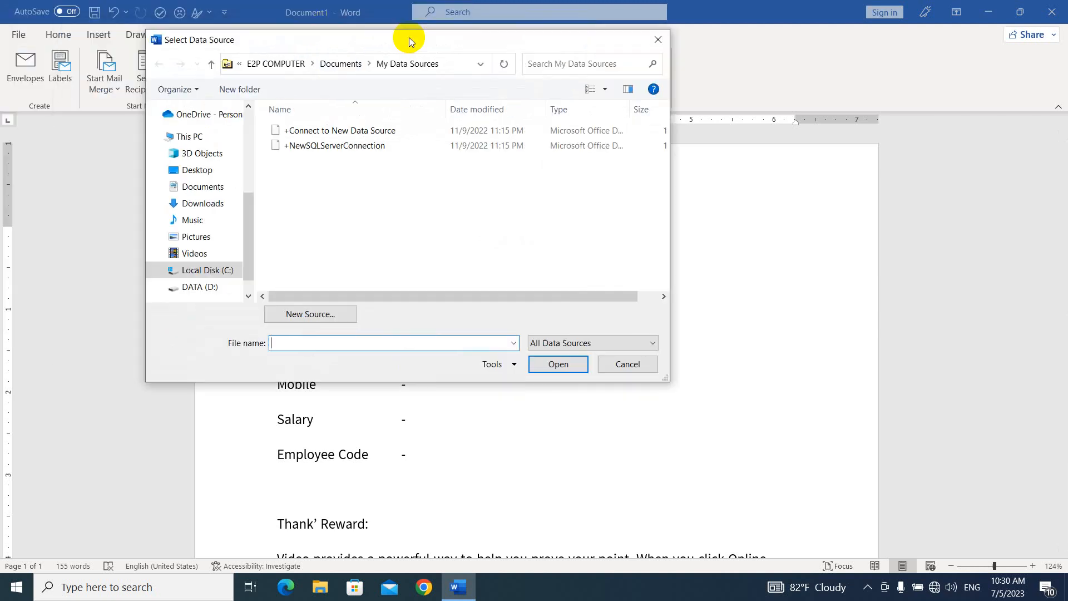
pyautogui.click(222, 287)
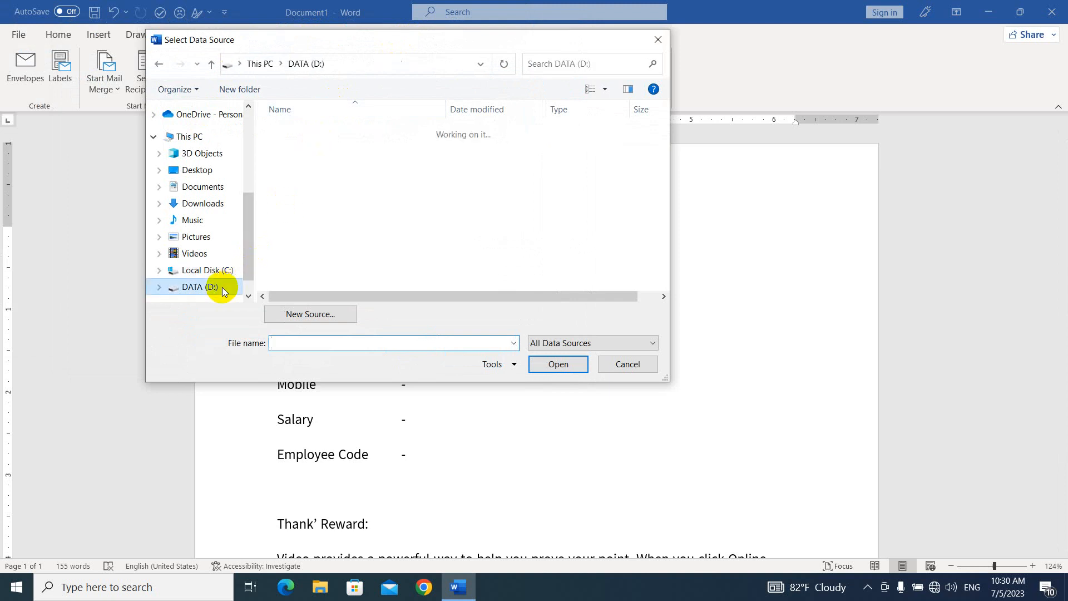
pyautogui.click(221, 192)
pyautogui.scroll(-3, 501, 206)
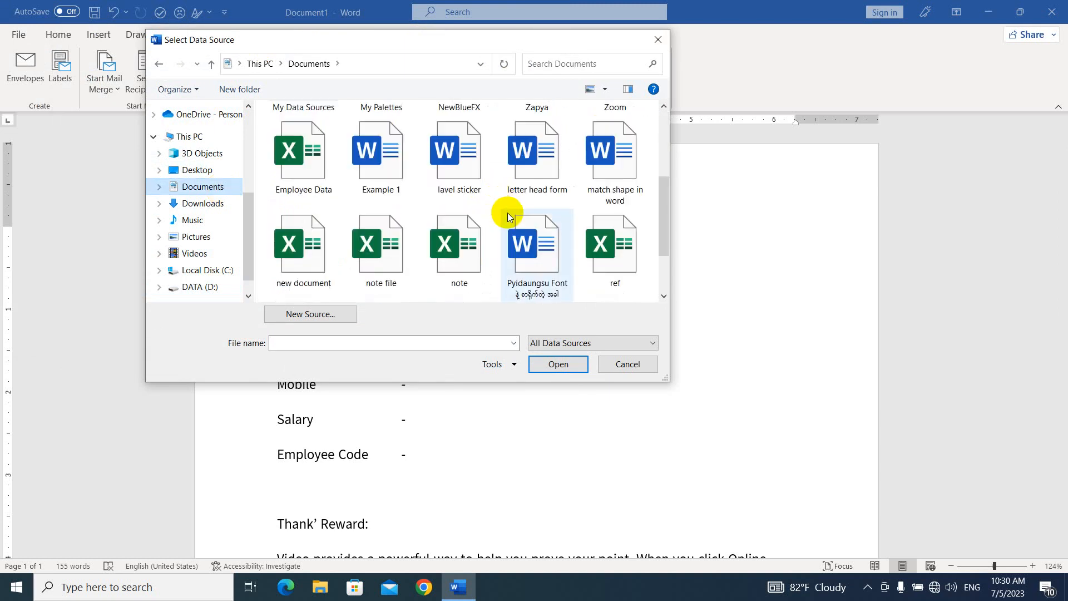
pyautogui.click(305, 166)
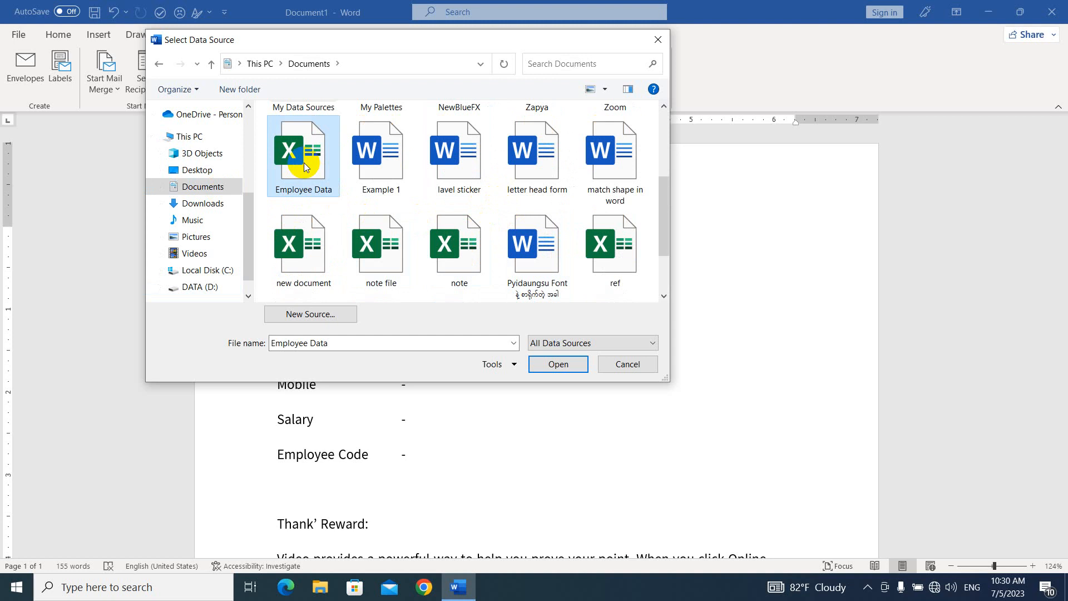
pyautogui.click(559, 363)
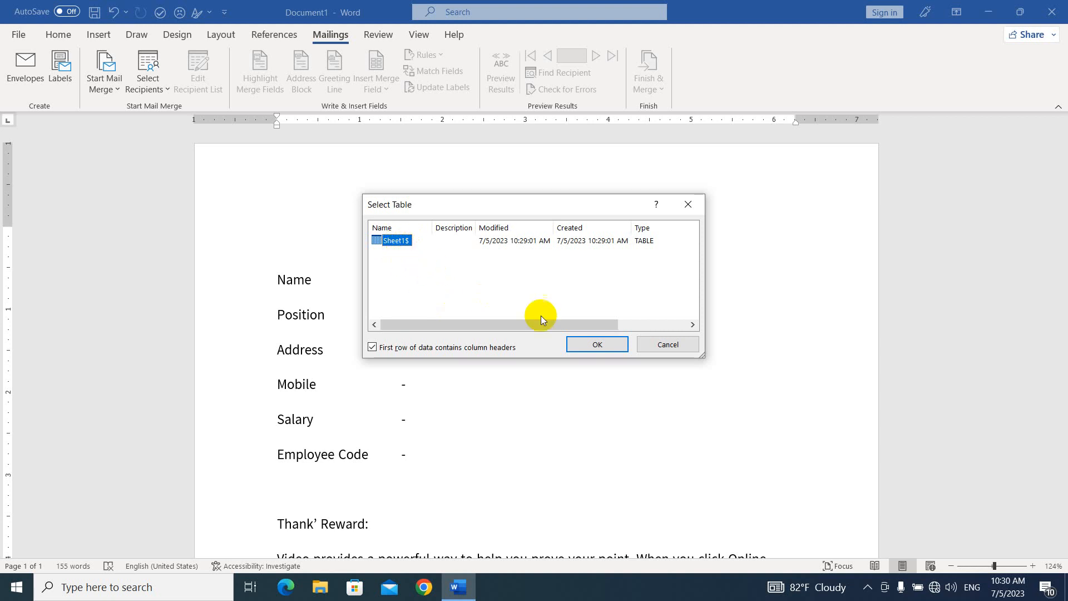
pyautogui.click(598, 344)
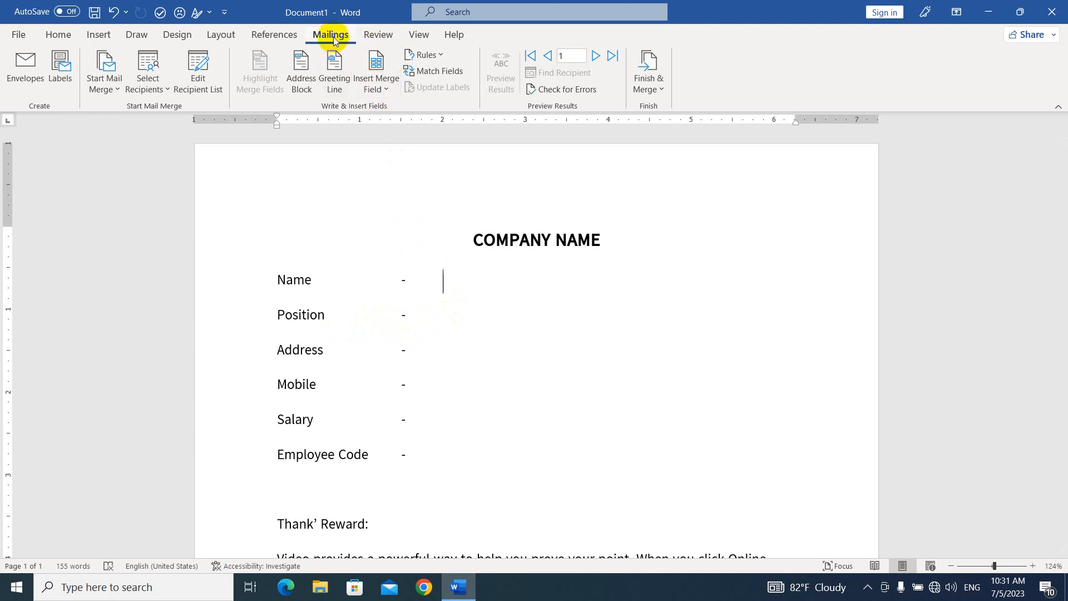
# Step: Insert the Name_ merge field beside Name and the Position merge field beside Position in the letter
pyautogui.click(389, 89)
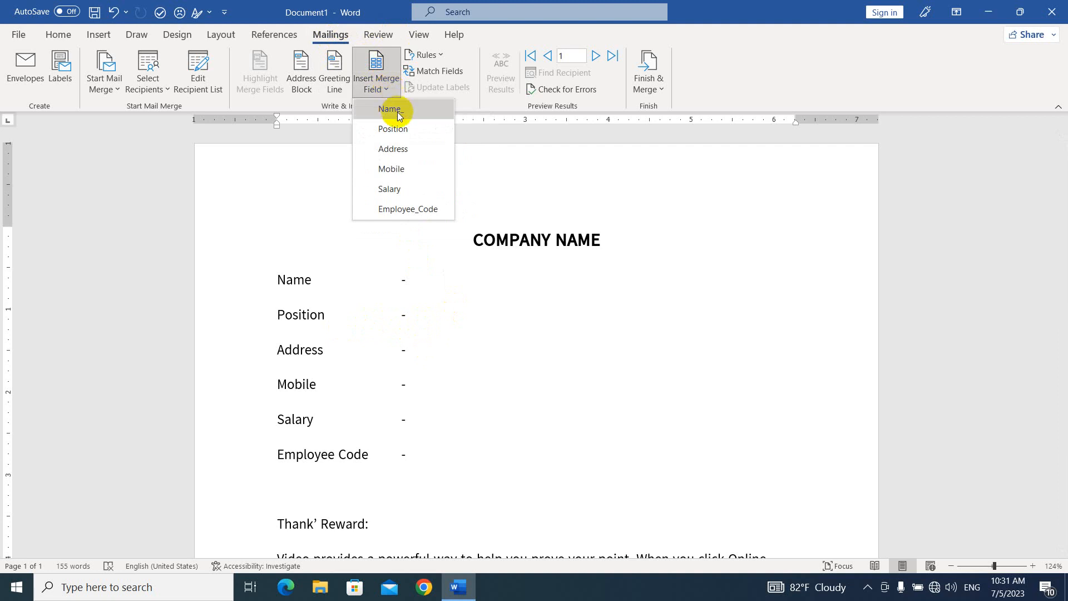
pyautogui.click(398, 112)
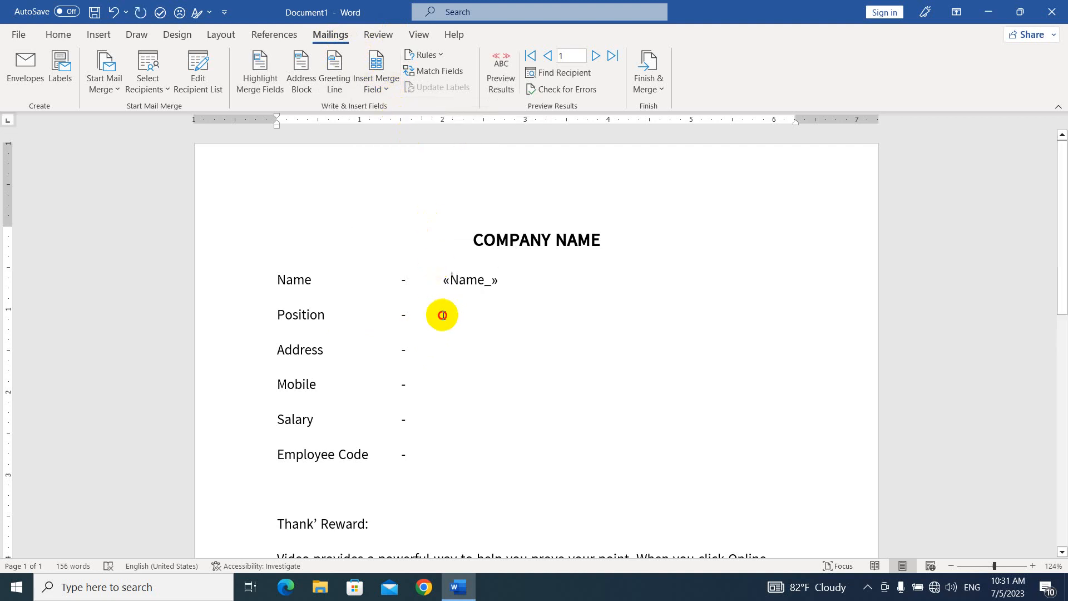
pyautogui.click(437, 313)
pyautogui.click(389, 88)
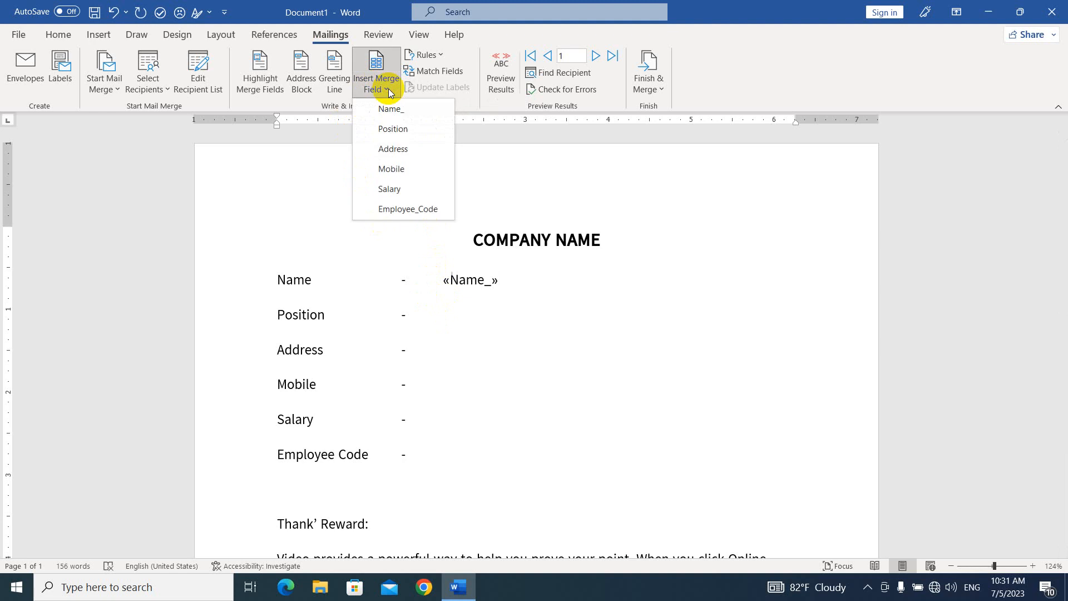
pyautogui.click(401, 130)
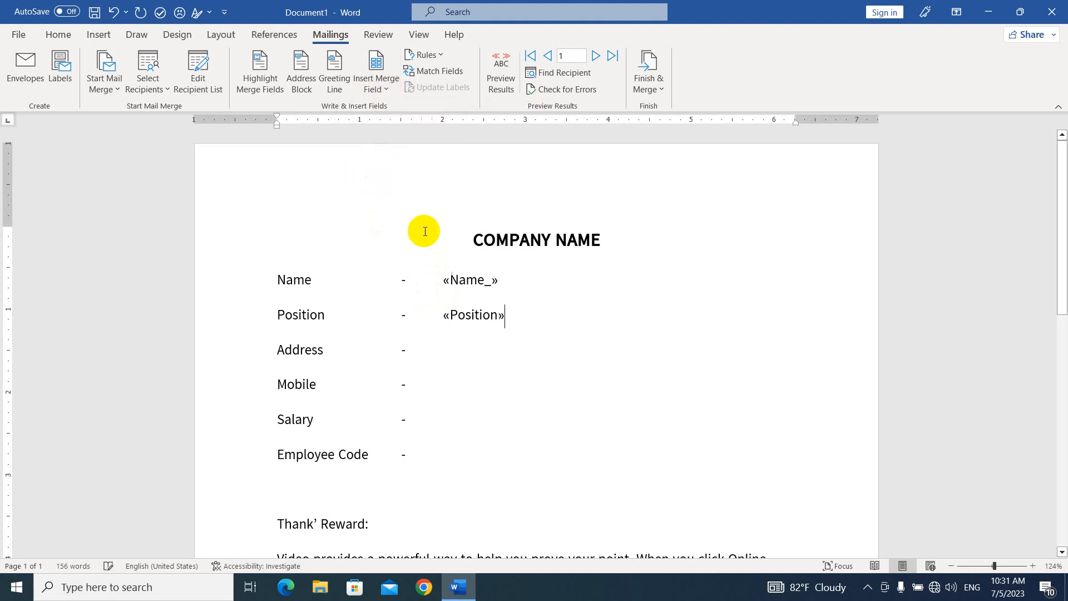
# Step: Insert the Address merge field beside Address and the Mobile merge field, aligned with a tab, beside Mobile
pyautogui.click(444, 351)
pyautogui.click(390, 89)
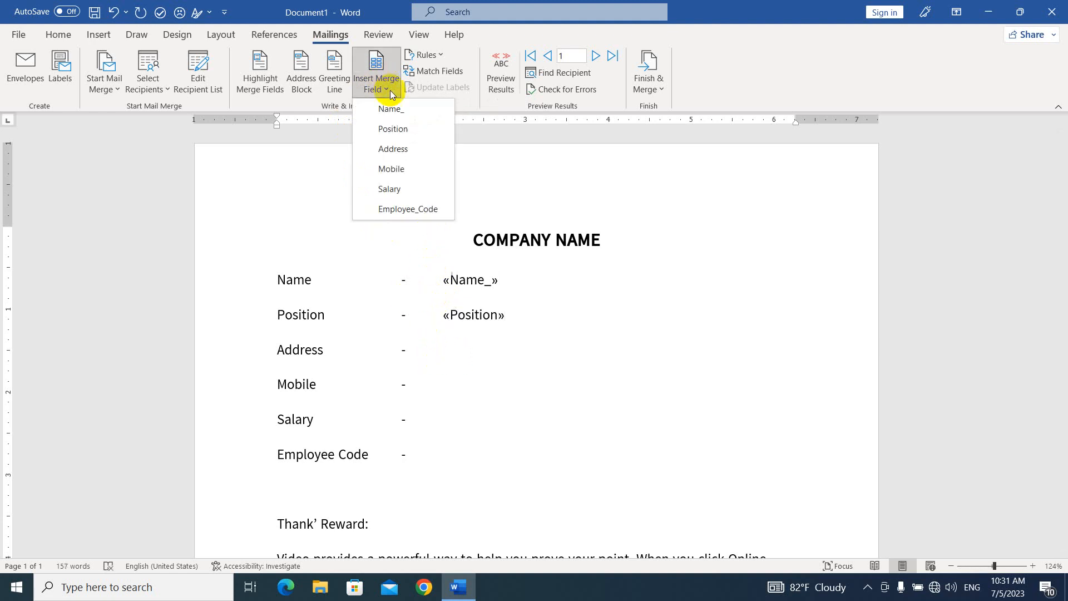
pyautogui.click(413, 149)
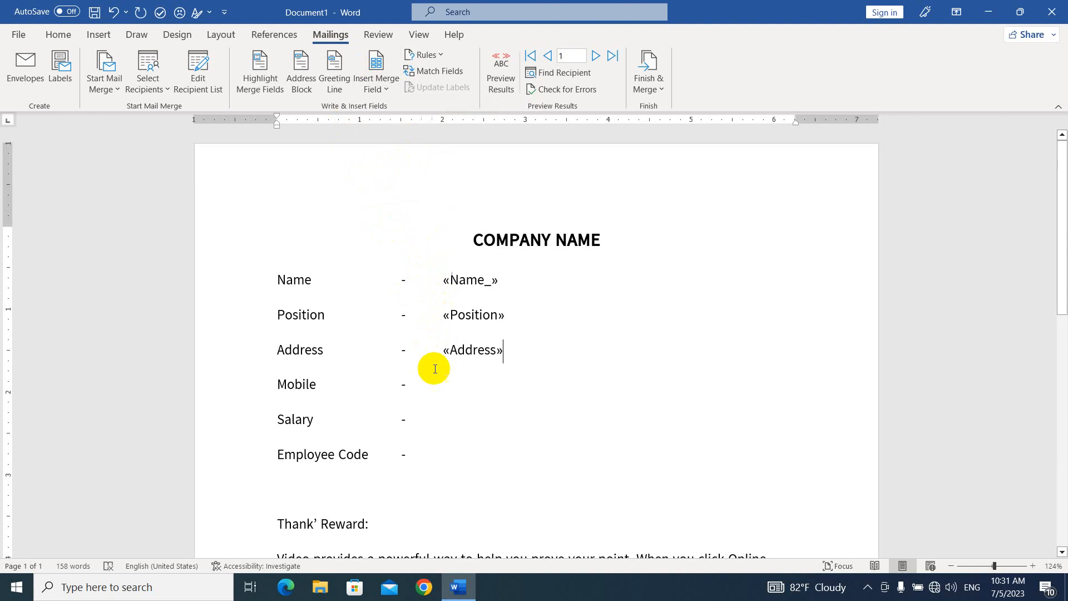
pyautogui.click(441, 385)
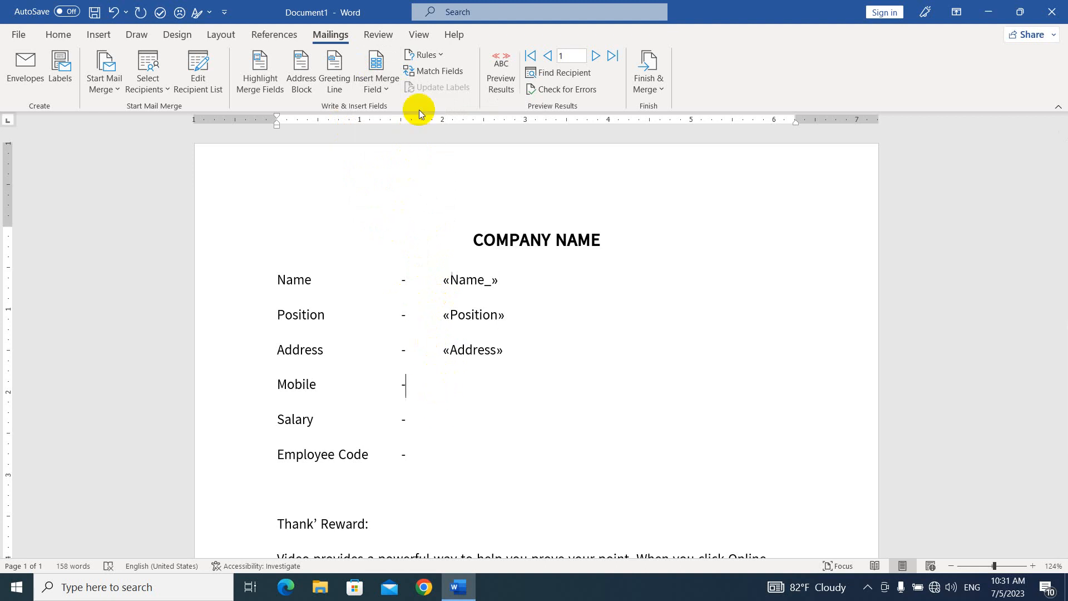
pyautogui.press('Tab')
pyautogui.click(383, 81)
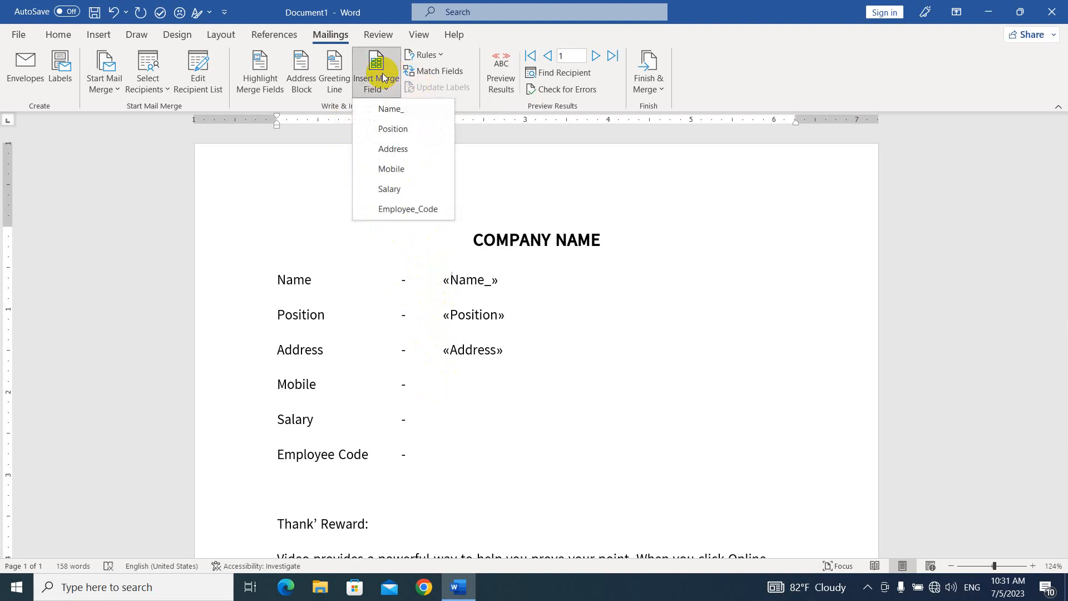
pyautogui.click(398, 171)
# Step: Insert the Salary merge field, aligned with a tab, beside Salary and the Employee_Code merge field beside Employee Code
pyautogui.click(441, 421)
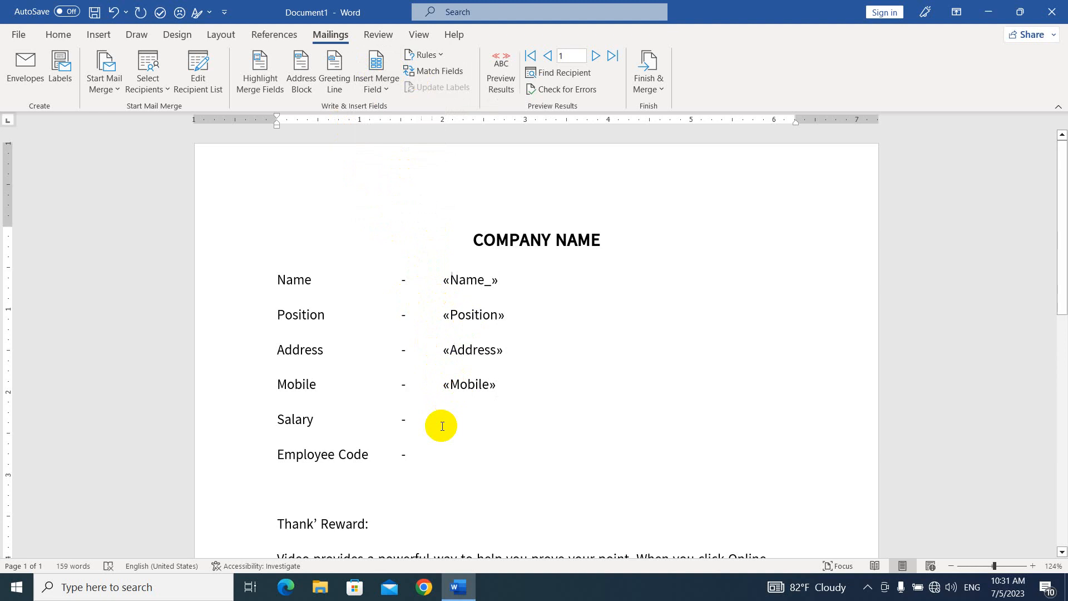
pyautogui.press('Tab')
pyautogui.click(376, 78)
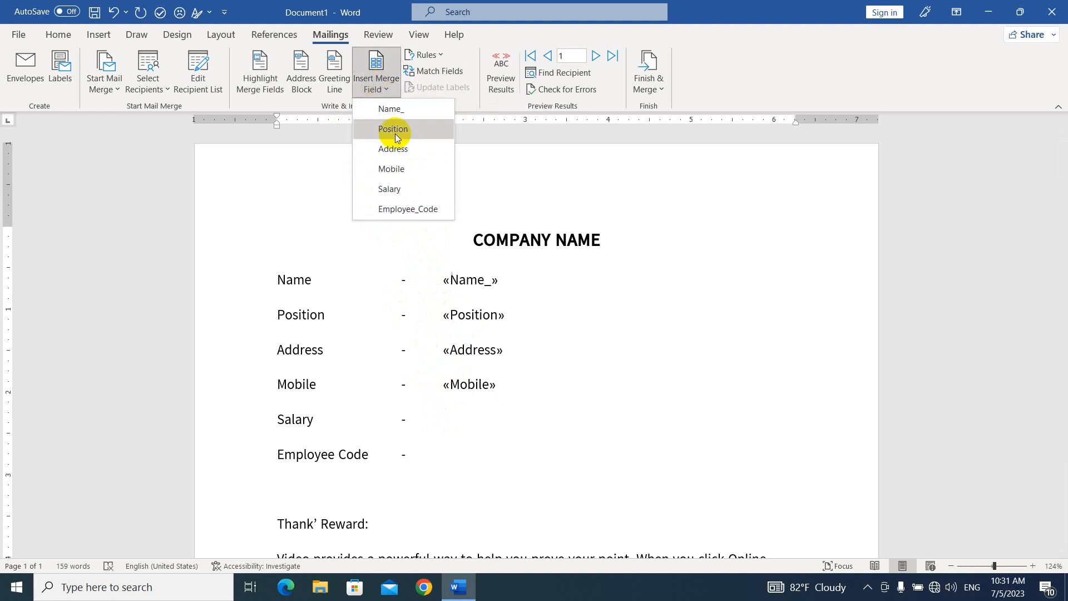
pyautogui.click(399, 190)
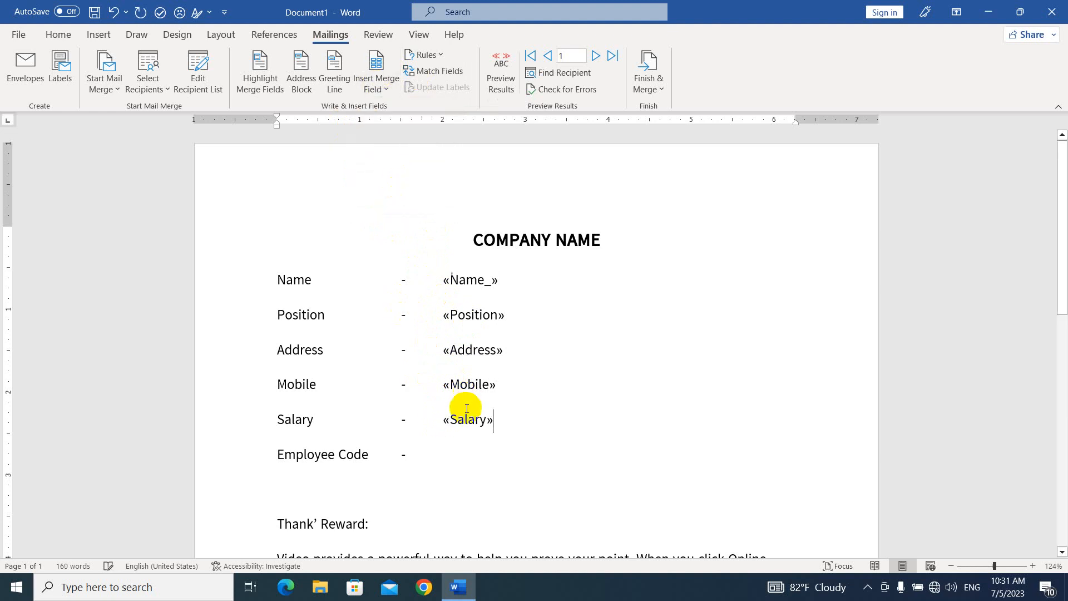
pyautogui.click(443, 454)
pyautogui.click(378, 83)
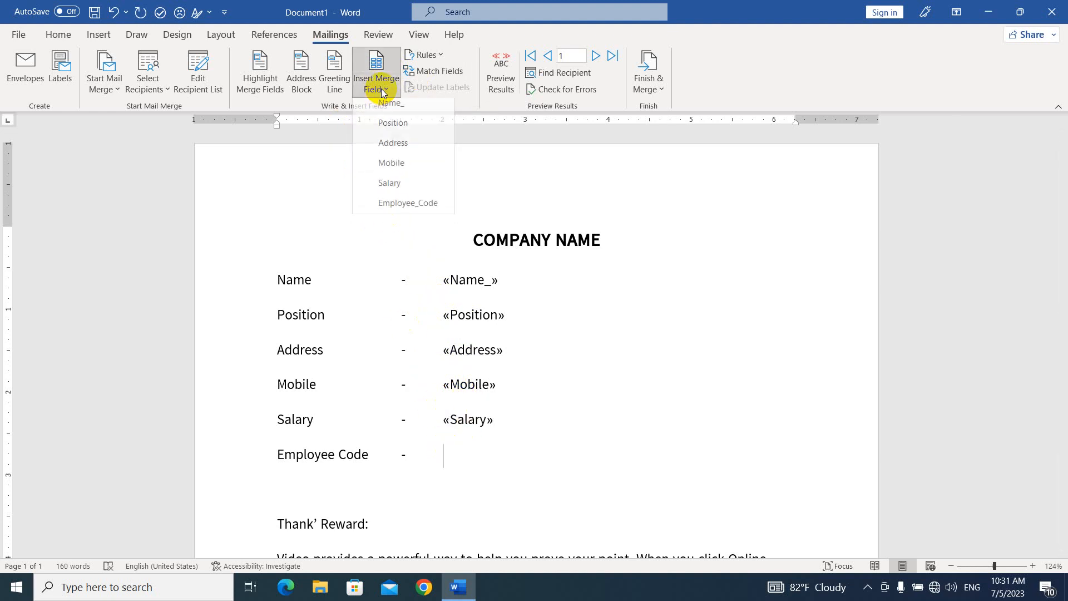
pyautogui.click(402, 206)
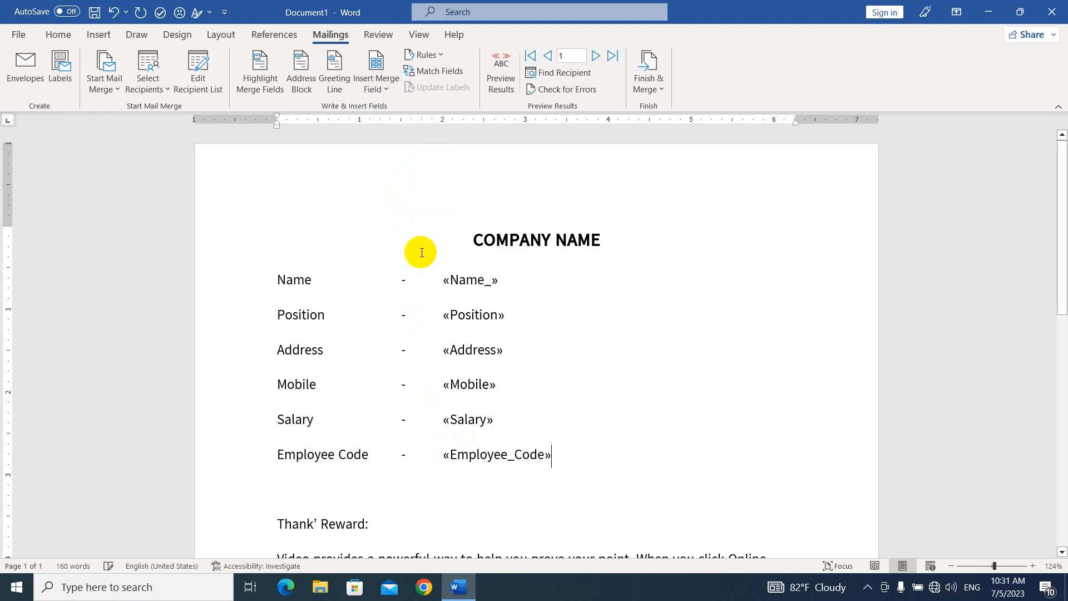
# Step: Insert the Name_ merge field after "Name :" in the signature area at the end of the letter
pyautogui.scroll(-3, 479, 378)
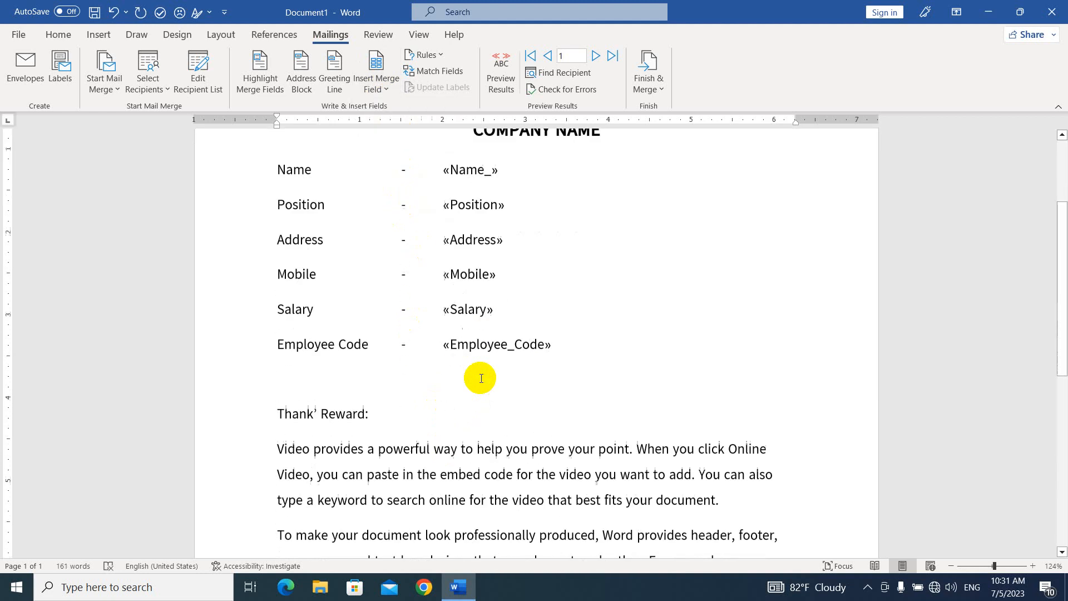
pyautogui.scroll(2, 480, 375)
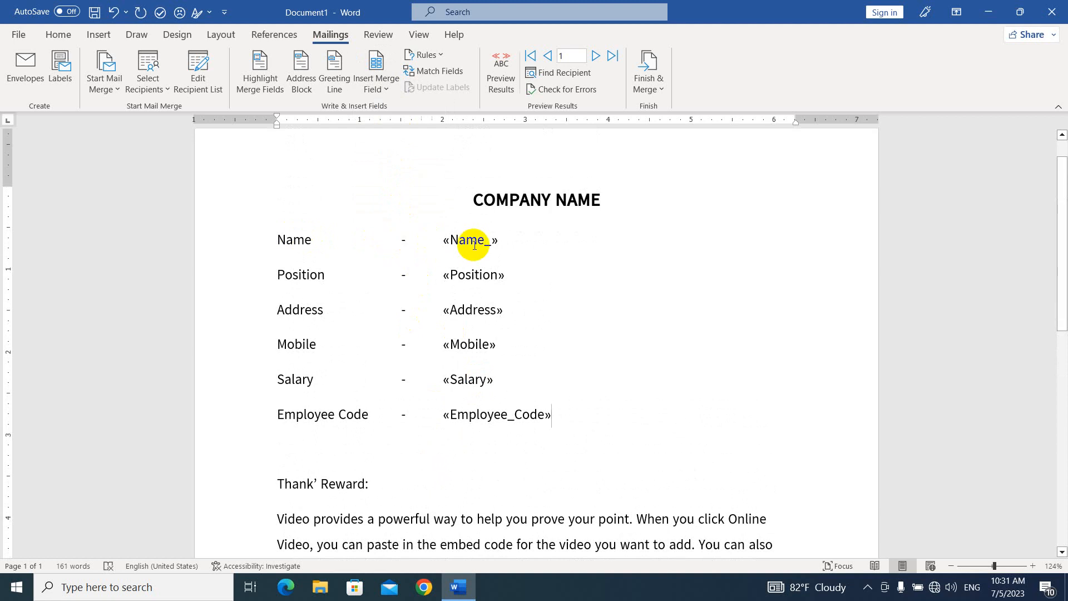
pyautogui.scroll(-10, 490, 267)
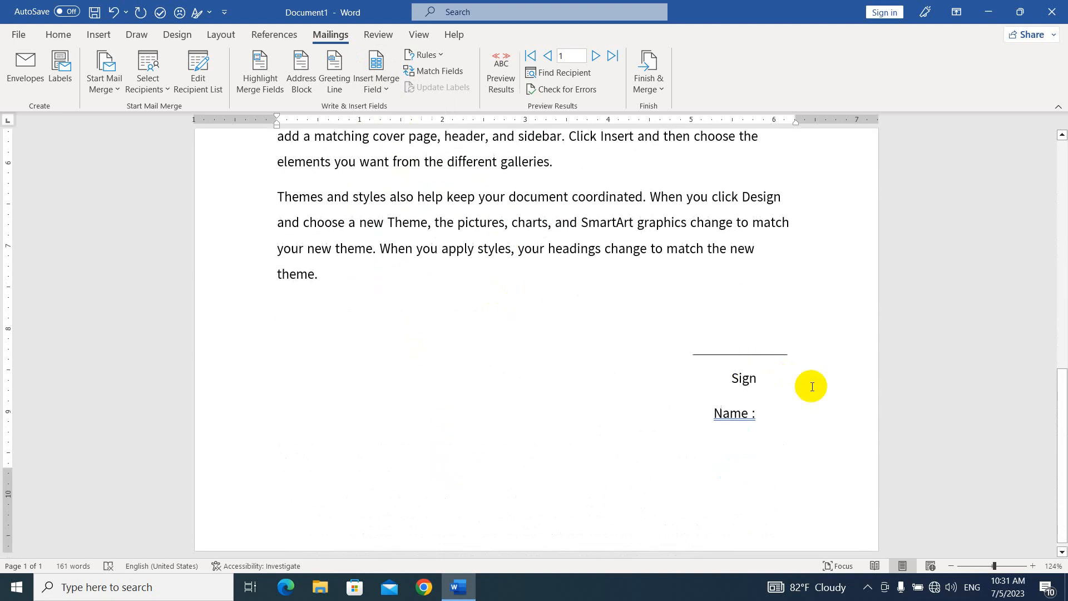
pyautogui.click(772, 416)
pyautogui.click(382, 79)
pyautogui.click(392, 108)
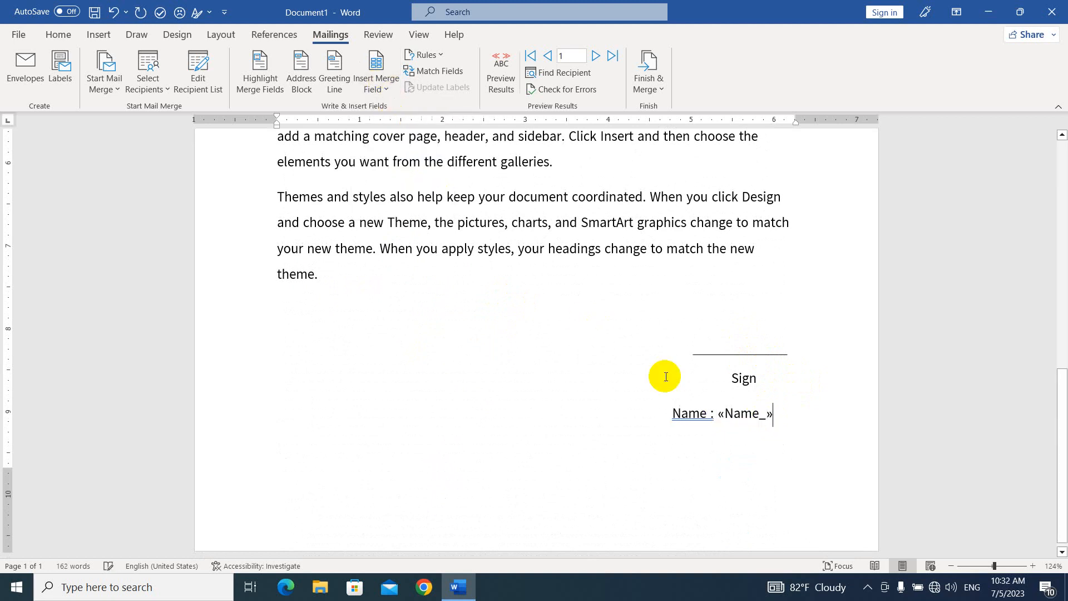
# Step: Finish the merge by generating editable individual letters for all records in a new document
pyautogui.scroll(10, 453, 362)
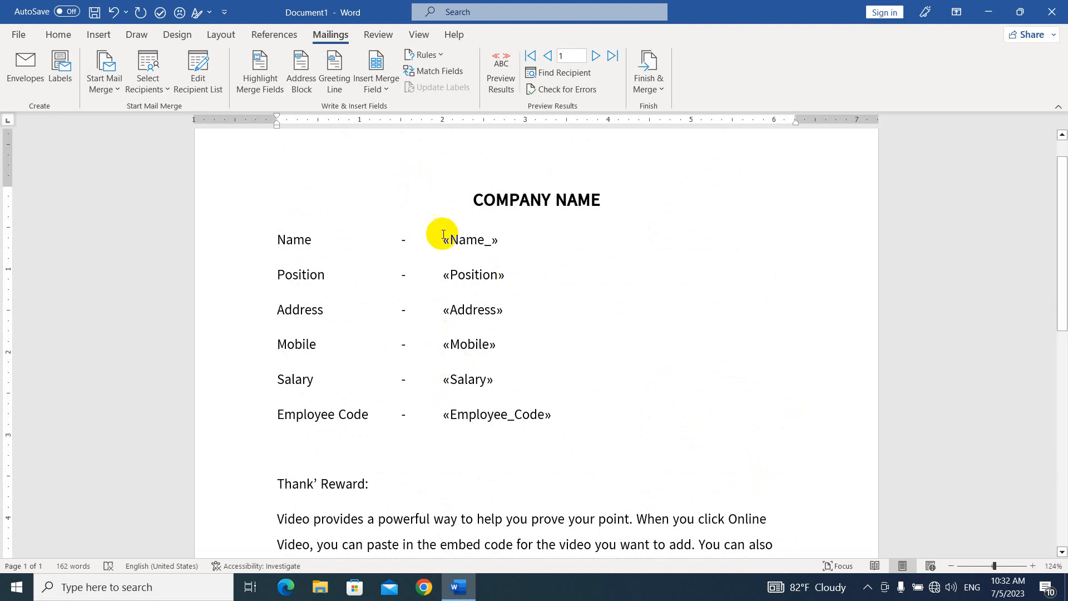
pyautogui.click(657, 89)
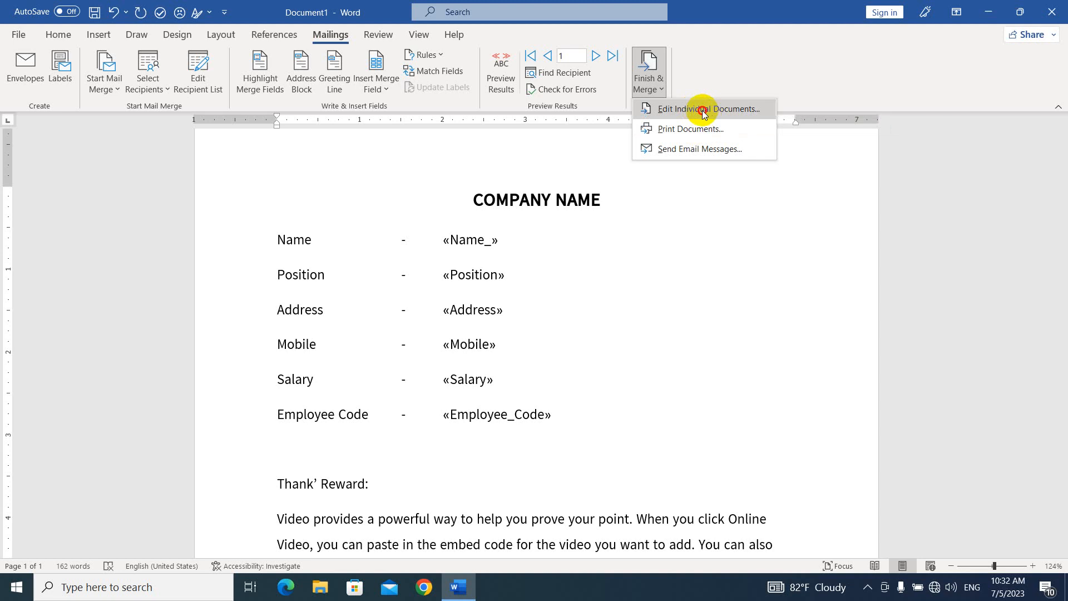
pyautogui.click(702, 110)
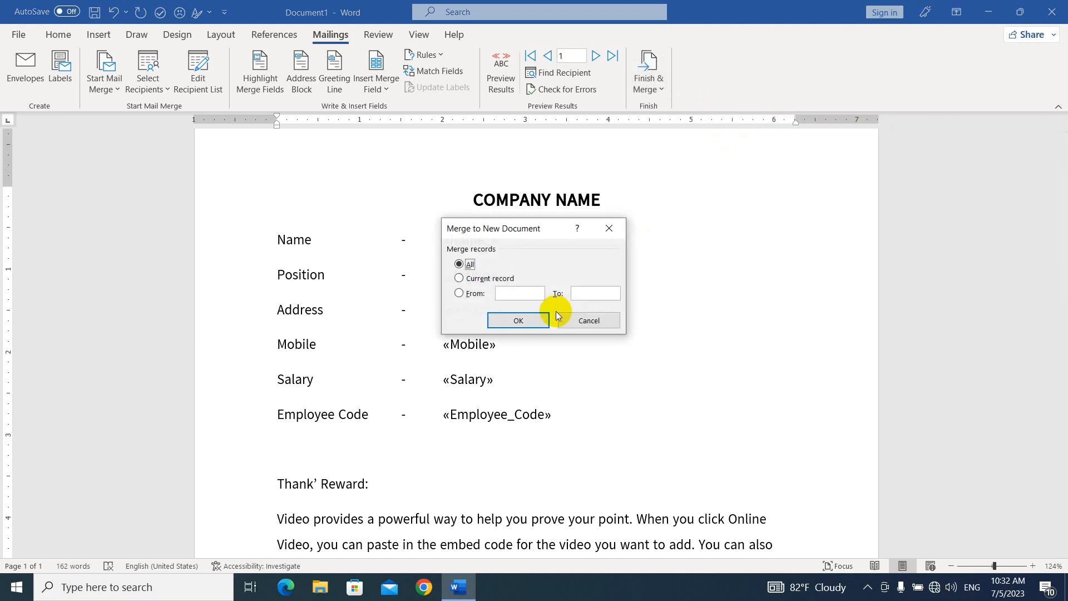
pyautogui.moveTo(548, 229); pyautogui.dragTo(584, 211)
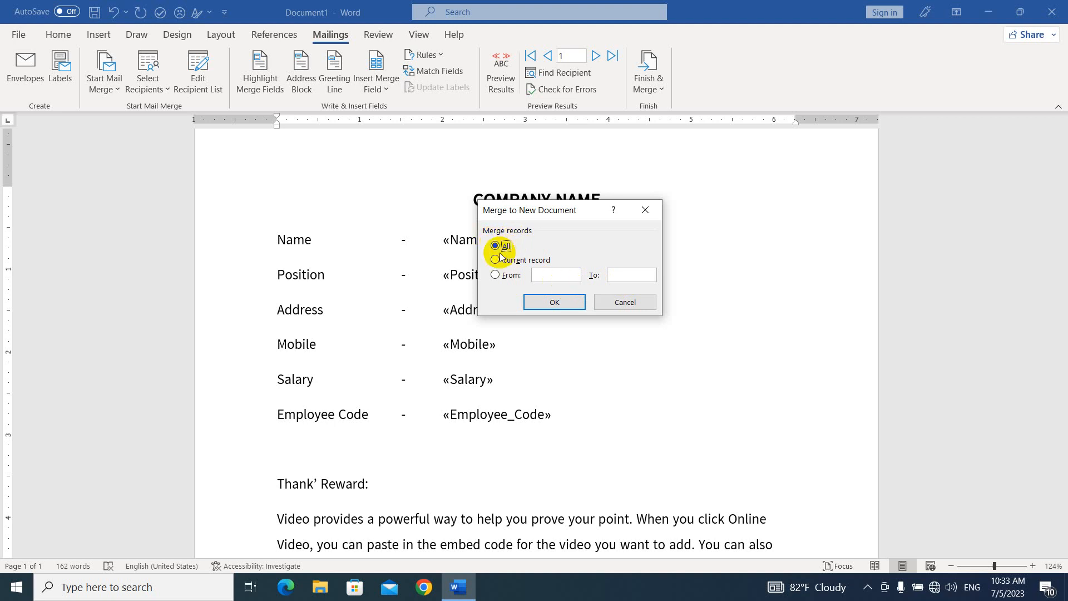
pyautogui.click(555, 302)
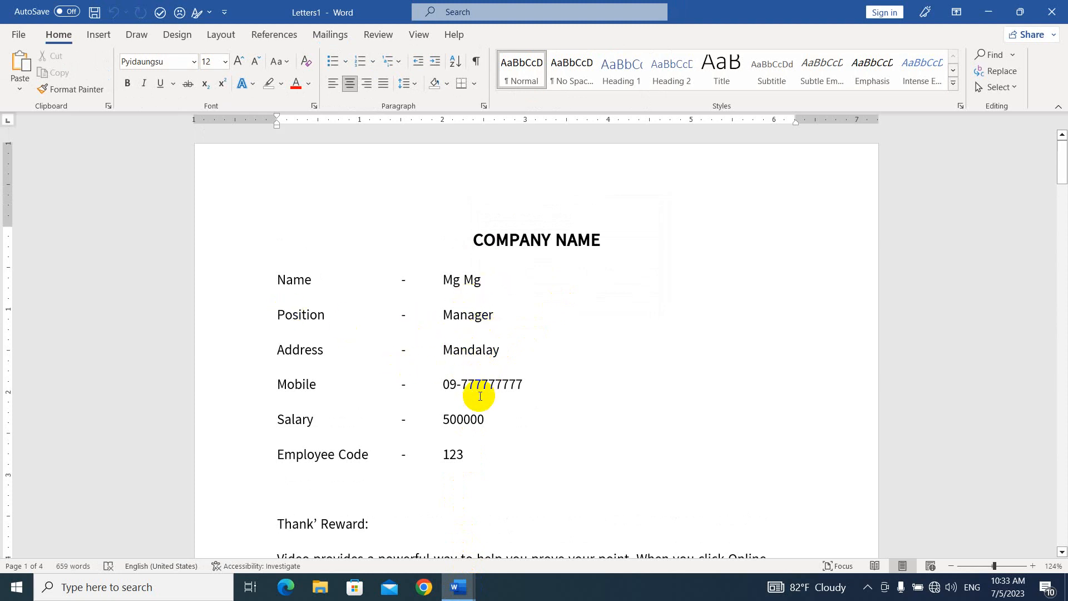
# Step: Review all the generated letters, checking each employee's merged details below the company heading and the name in the signature area
pyautogui.scroll(-1, 489, 416)
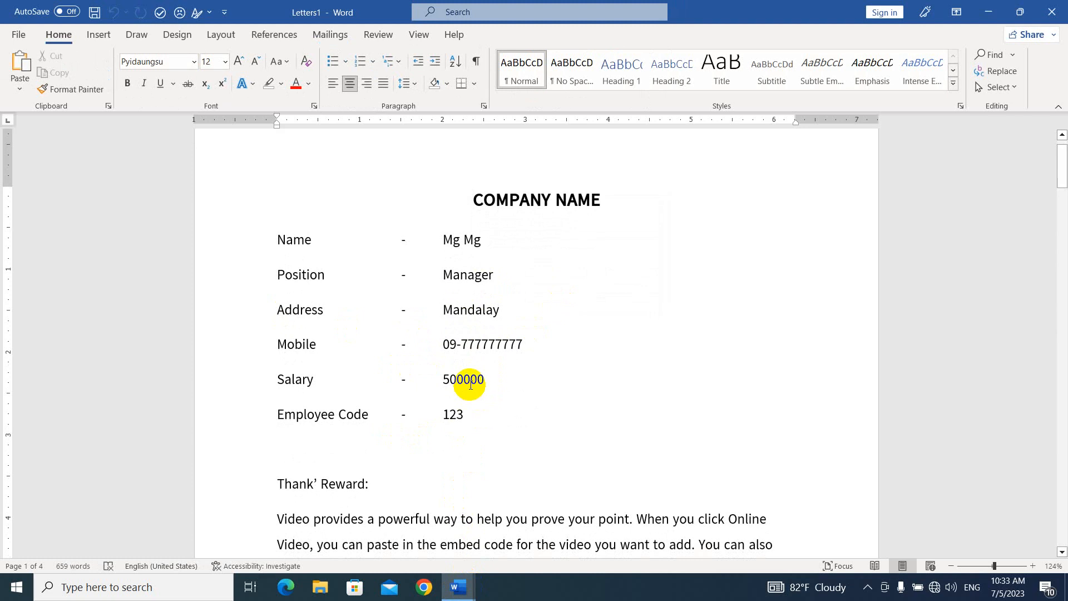
pyautogui.scroll(-3, 470, 384)
pyautogui.scroll(4, 471, 362)
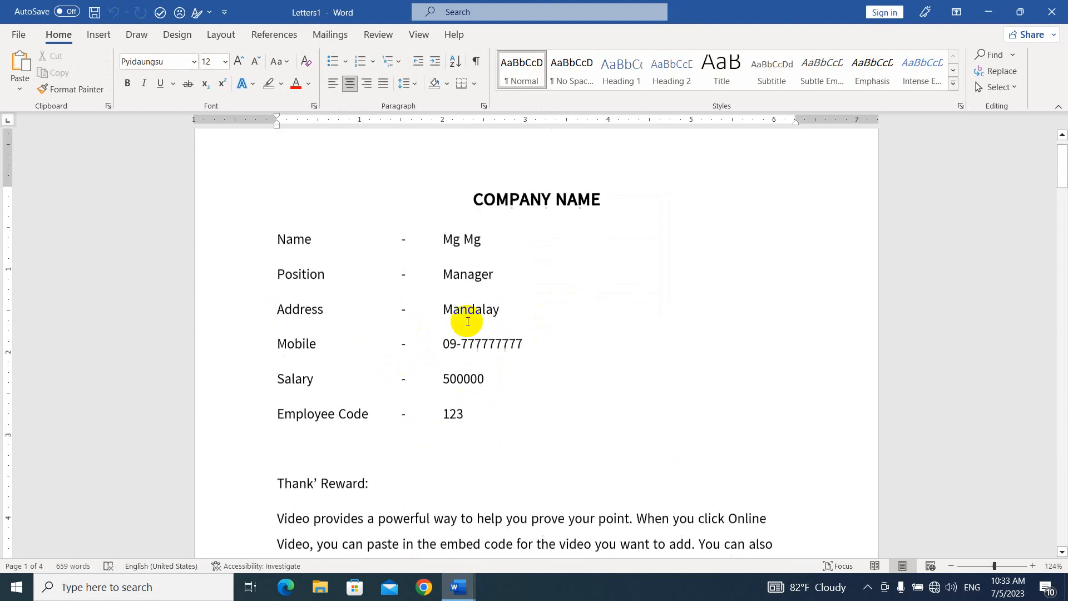
pyautogui.scroll(-3, 478, 312)
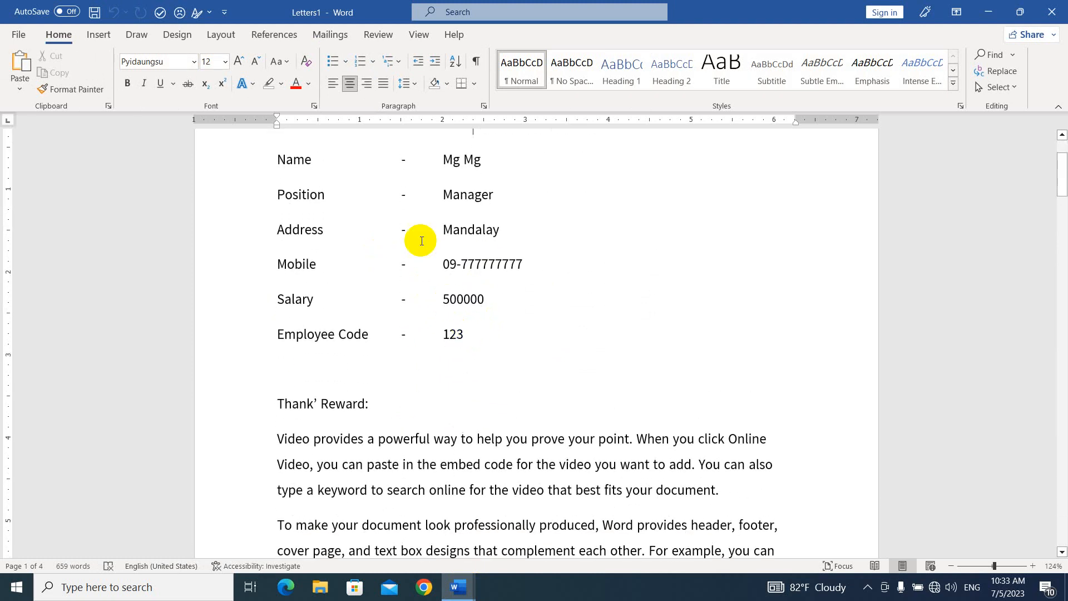
pyautogui.scroll(-6, 458, 276)
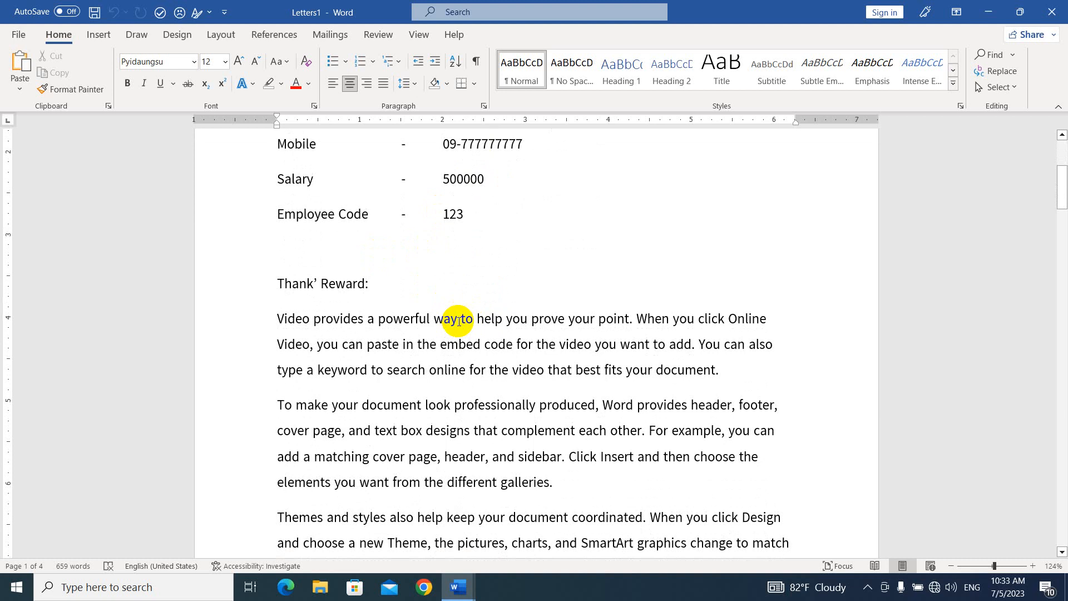
pyautogui.scroll(-10, 458, 321)
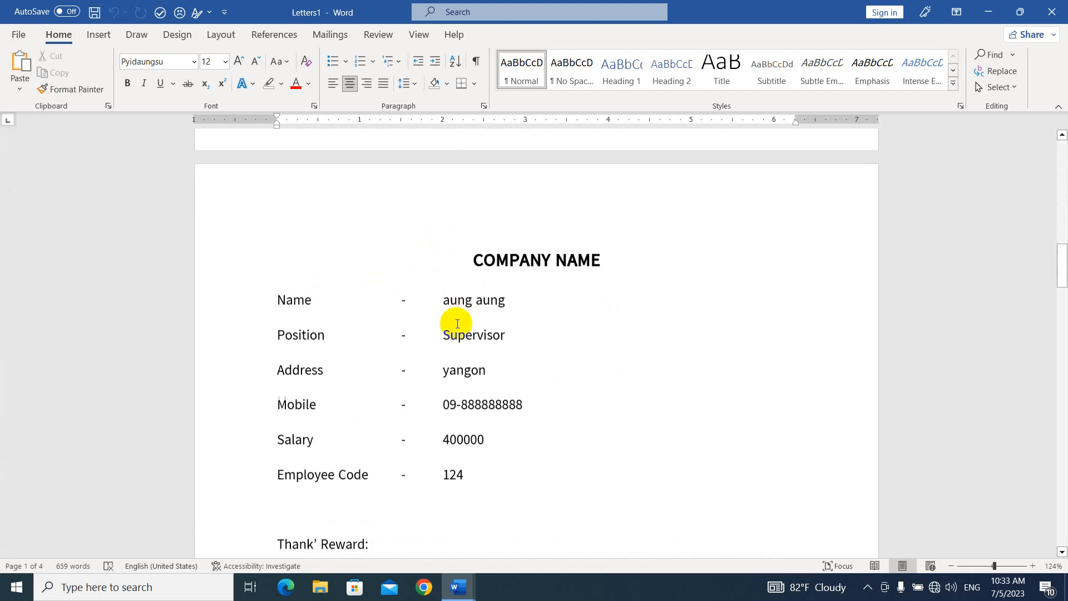
pyautogui.scroll(-10, 479, 276)
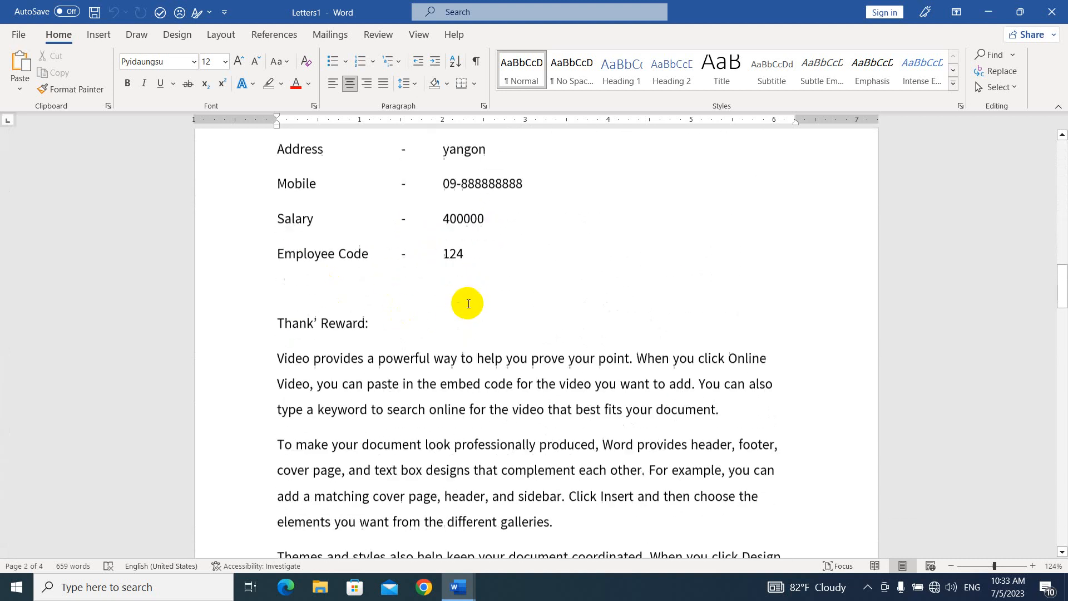
pyautogui.scroll(-10, 466, 307)
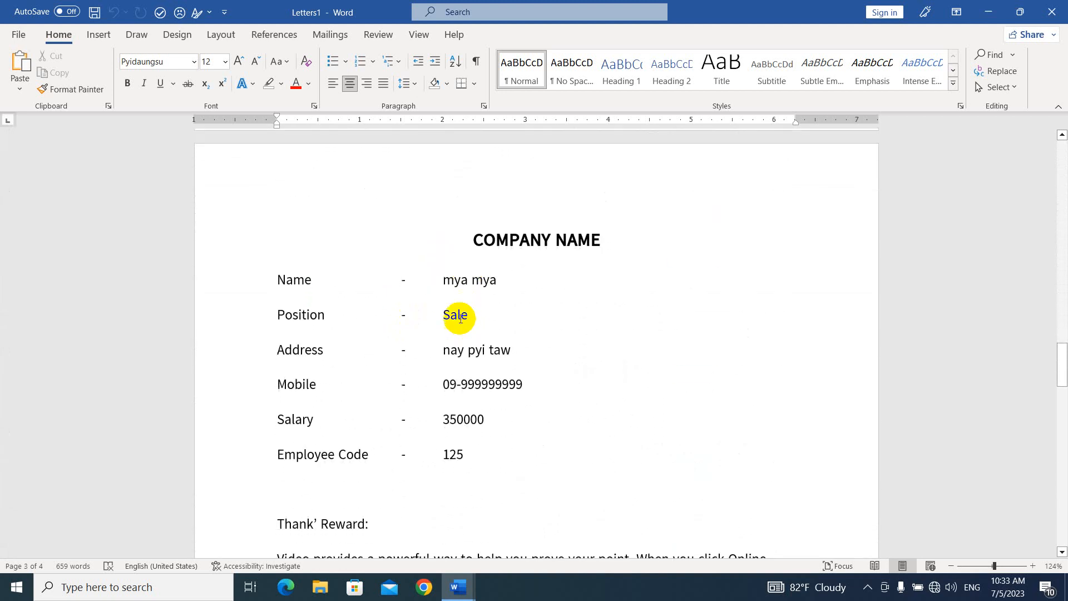
pyautogui.scroll(-5, 457, 347)
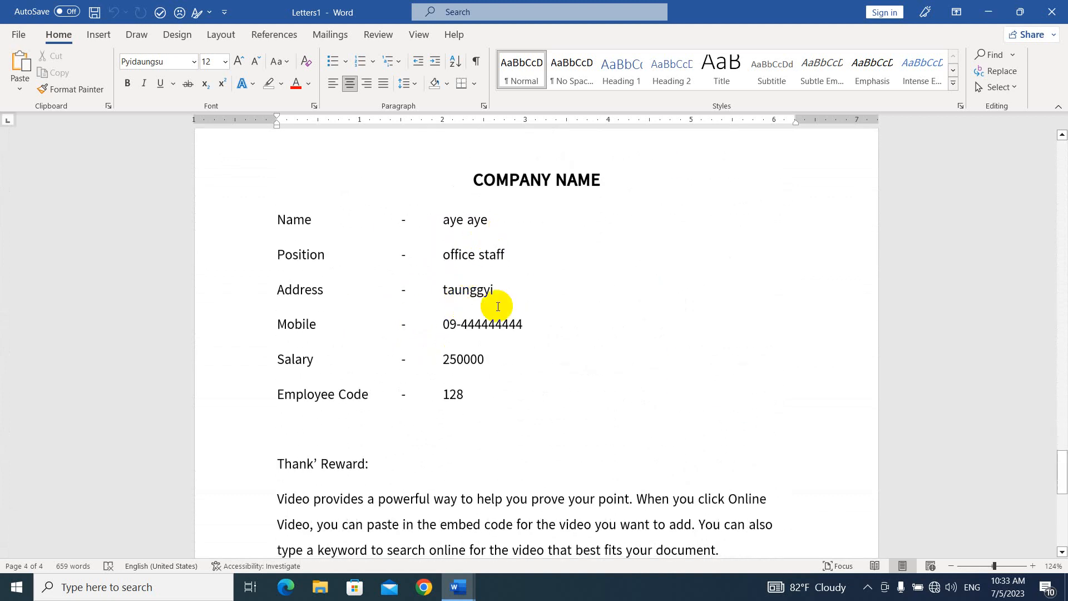
pyautogui.scroll(15, 498, 306)
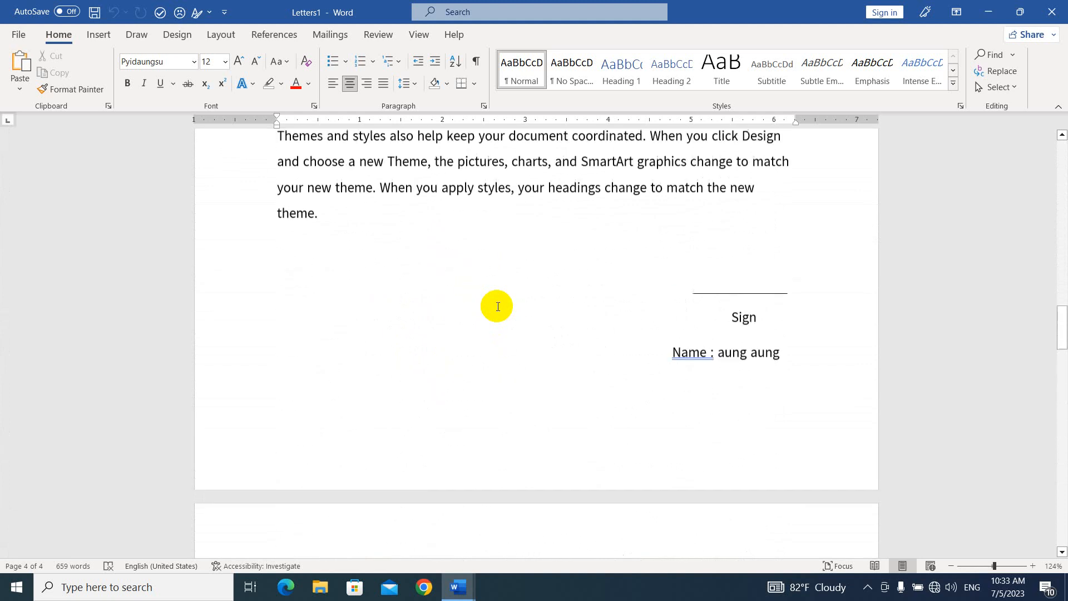
pyautogui.scroll(15, 498, 306)
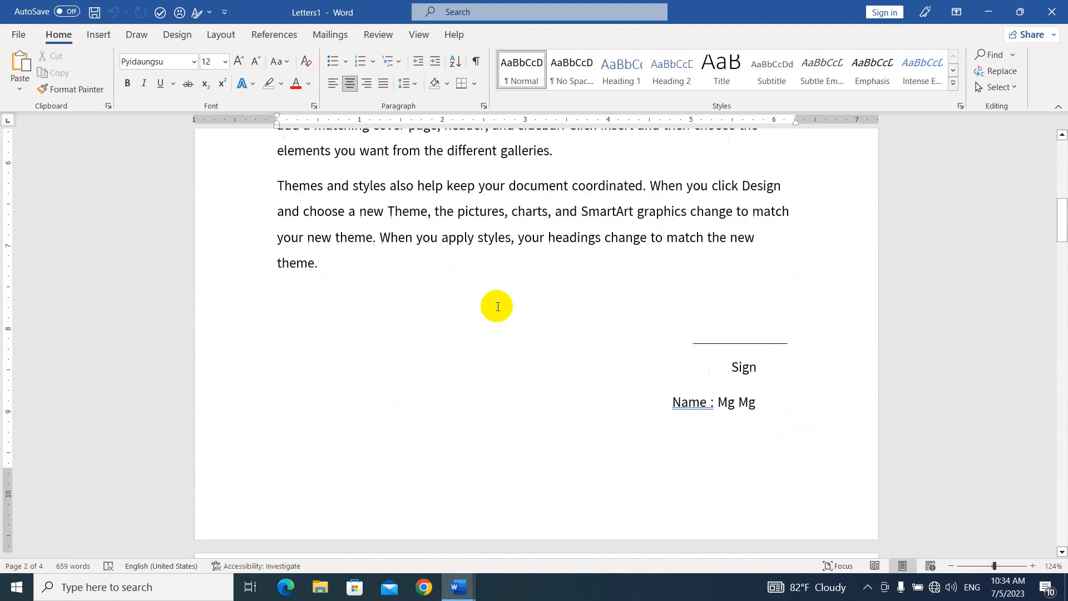
pyautogui.scroll(10, 498, 307)
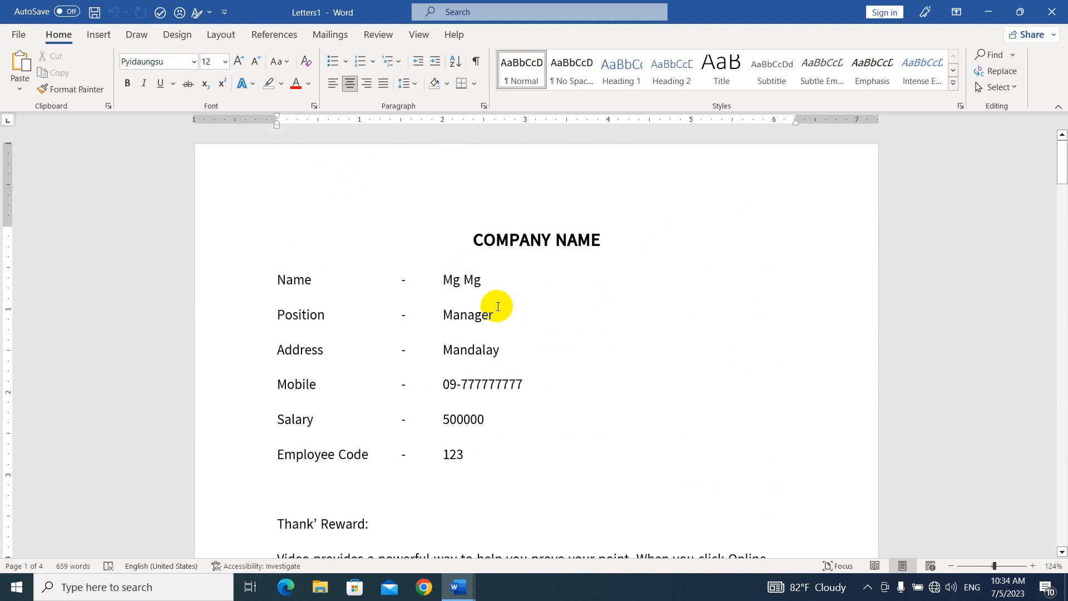
pyautogui.click(490, 278)
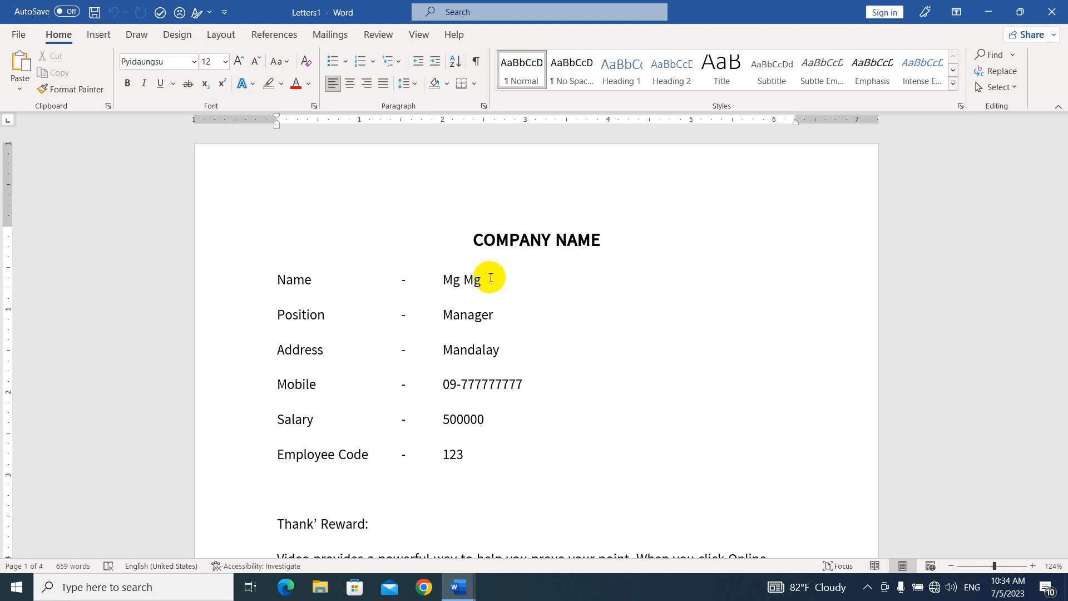
pyautogui.scroll(-3, 465, 333)
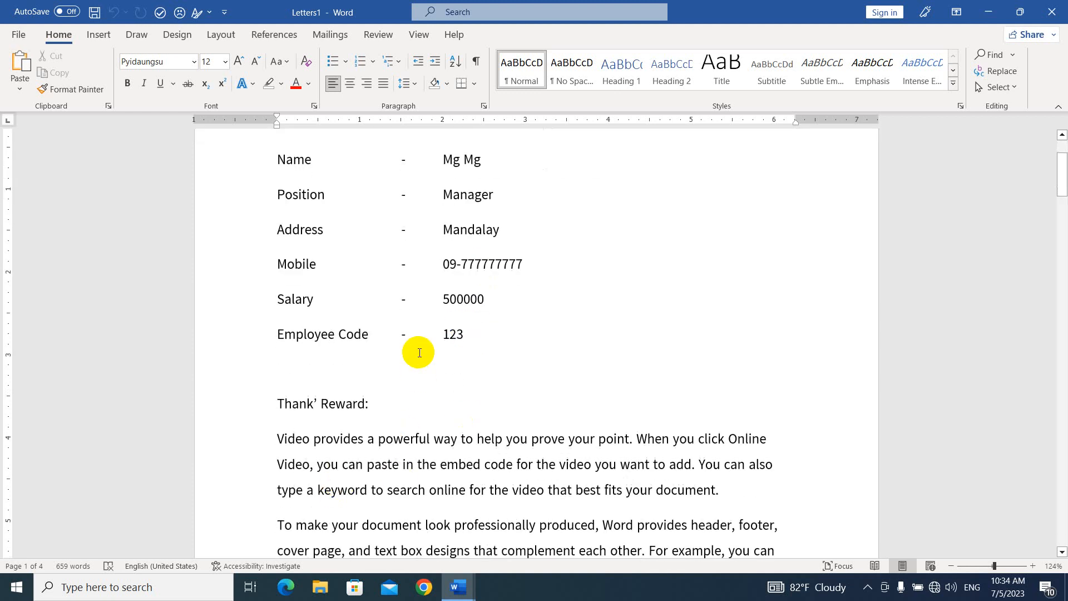
pyautogui.scroll(2, 420, 352)
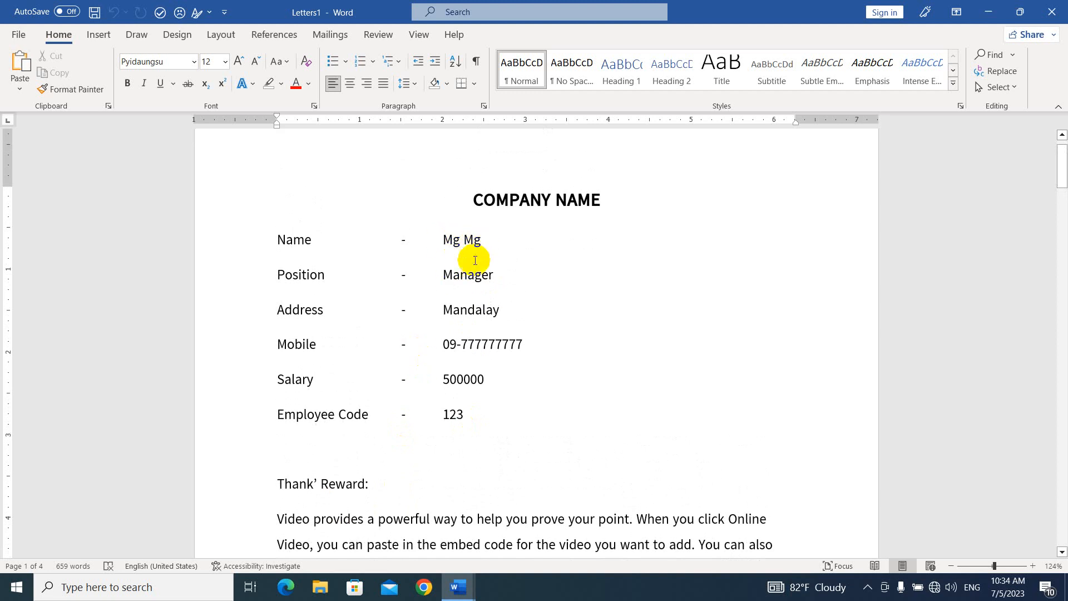